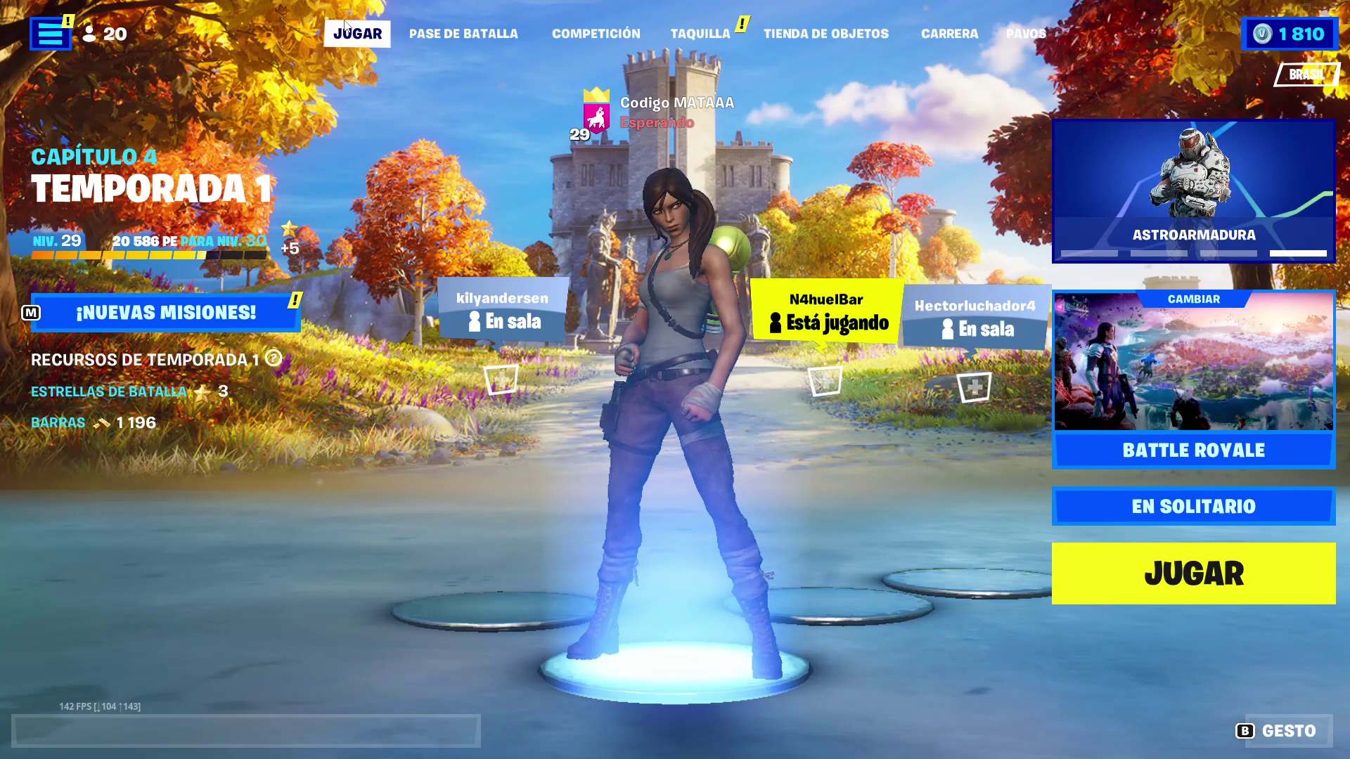
Step: Quit Fortnite from the lobby and return to the Windows desktop
click(445, 41)
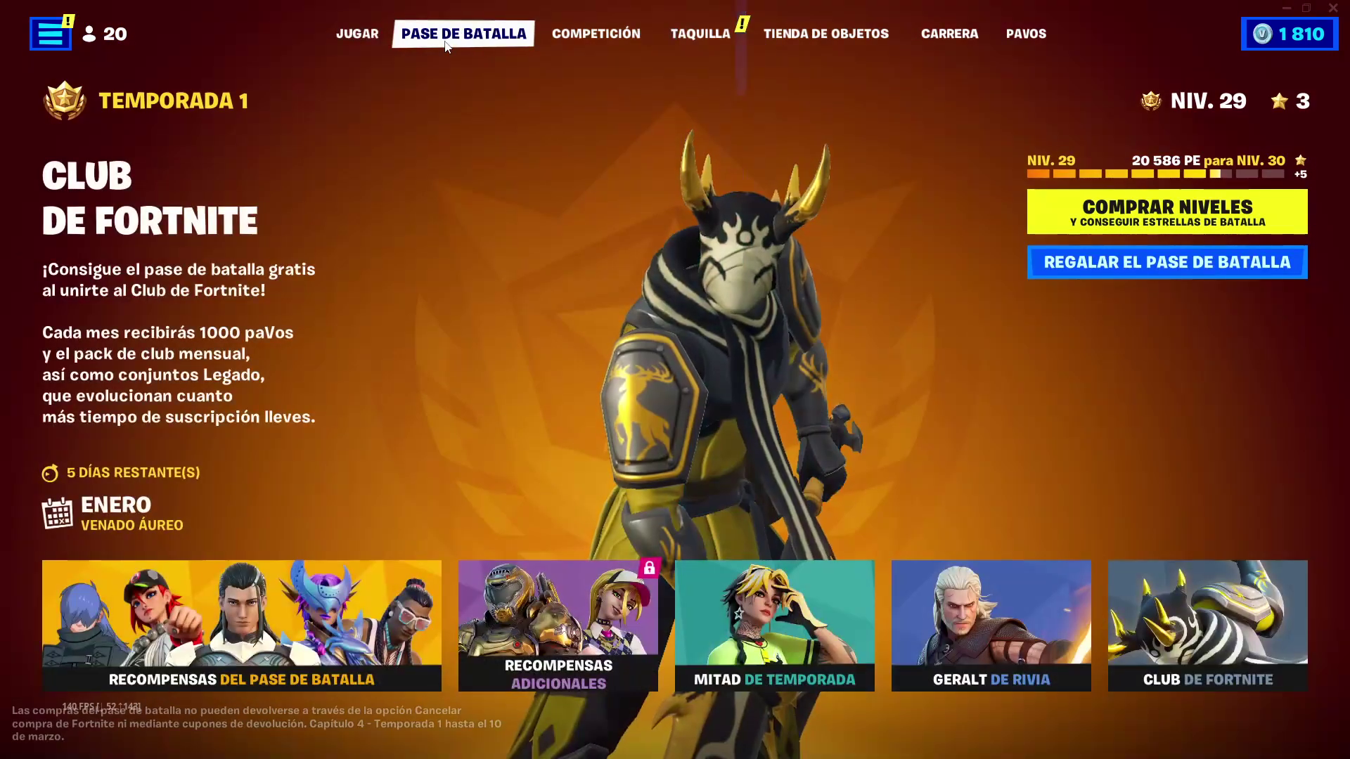
click(374, 41)
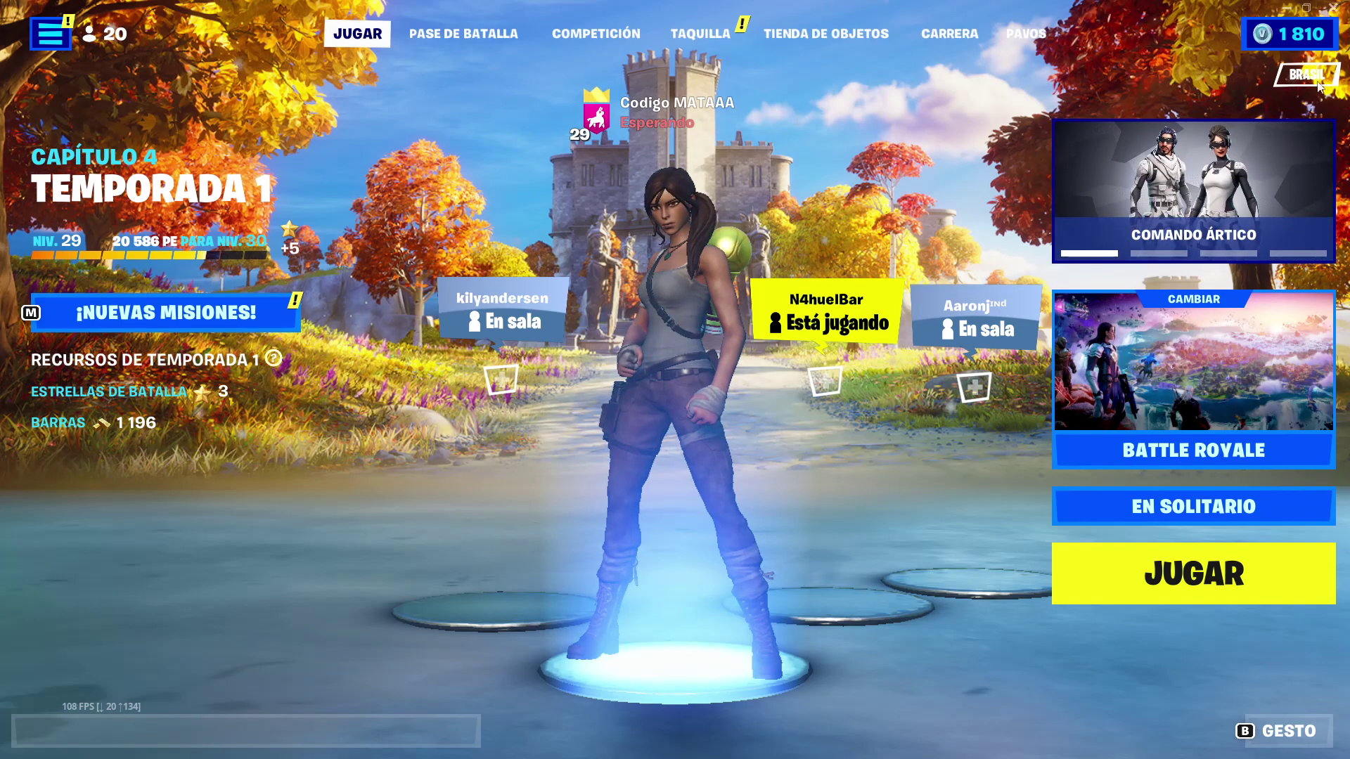
click(1333, 8)
click(539, 556)
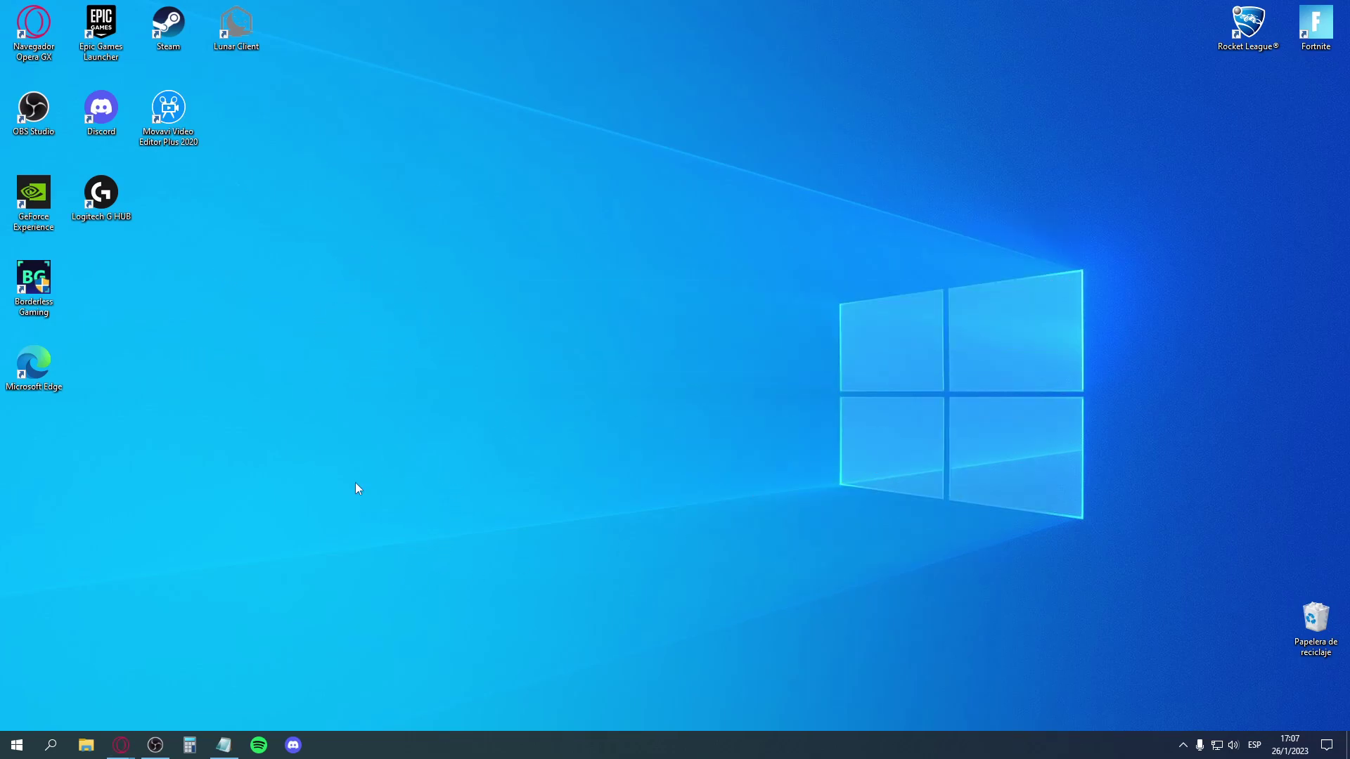
Step: Open the power plan editor (Editar plan de energía), maximize it and go up to the Opciones de energía page
click(42, 751)
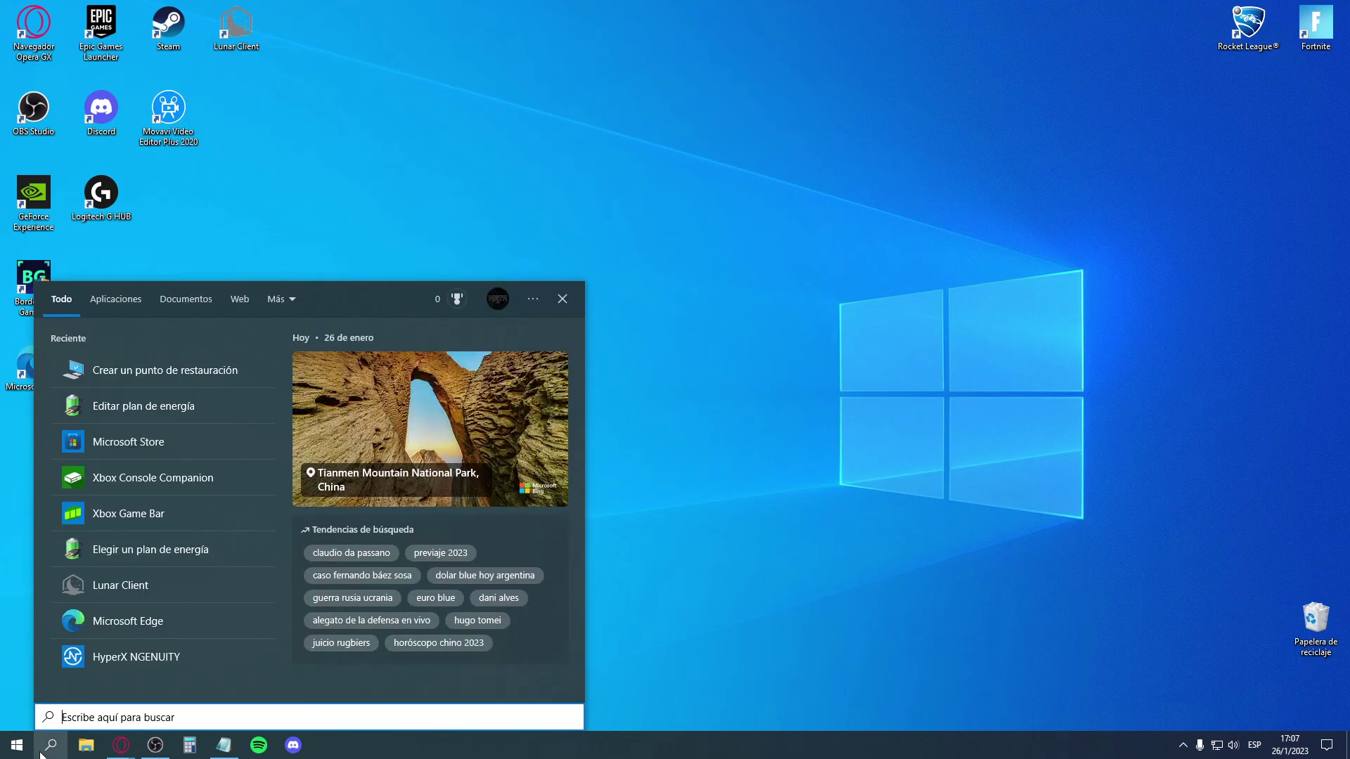
click(154, 406)
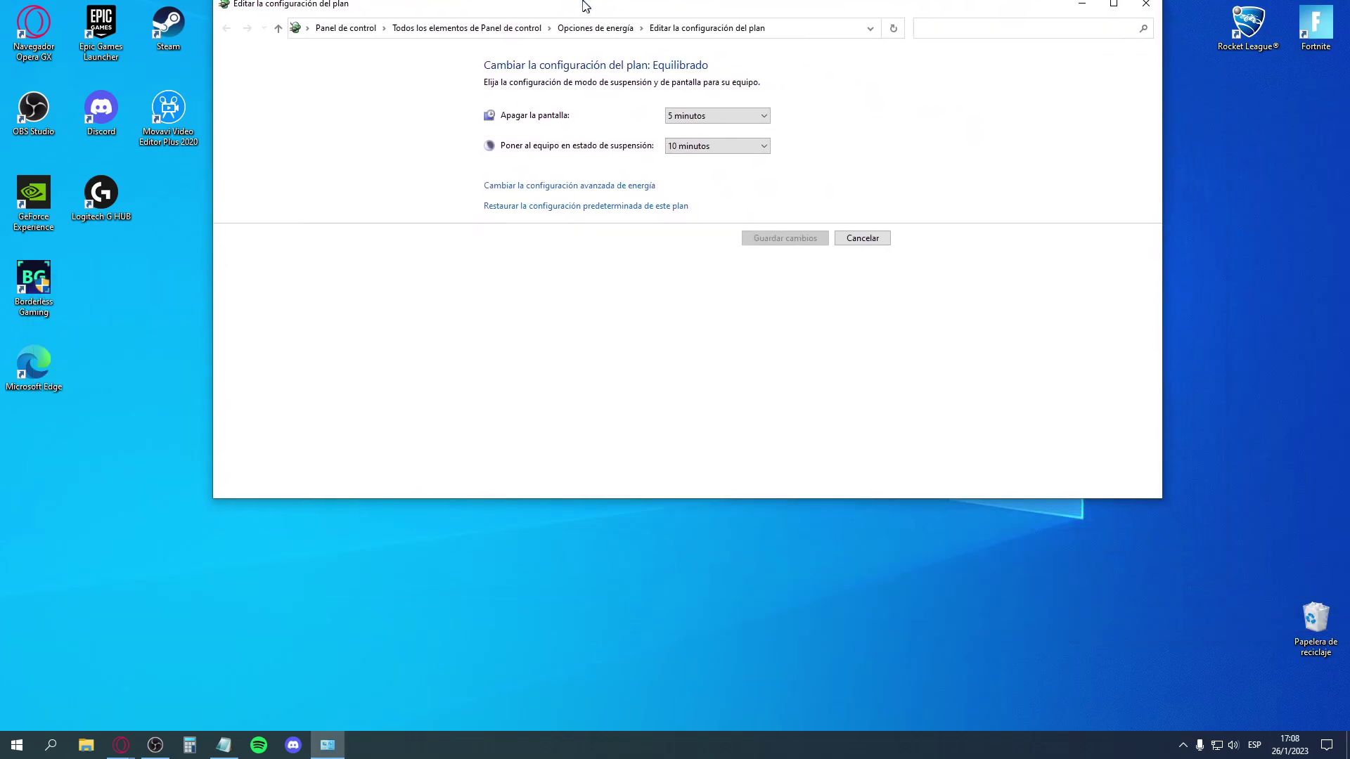
double_click(632, 12)
click(368, 35)
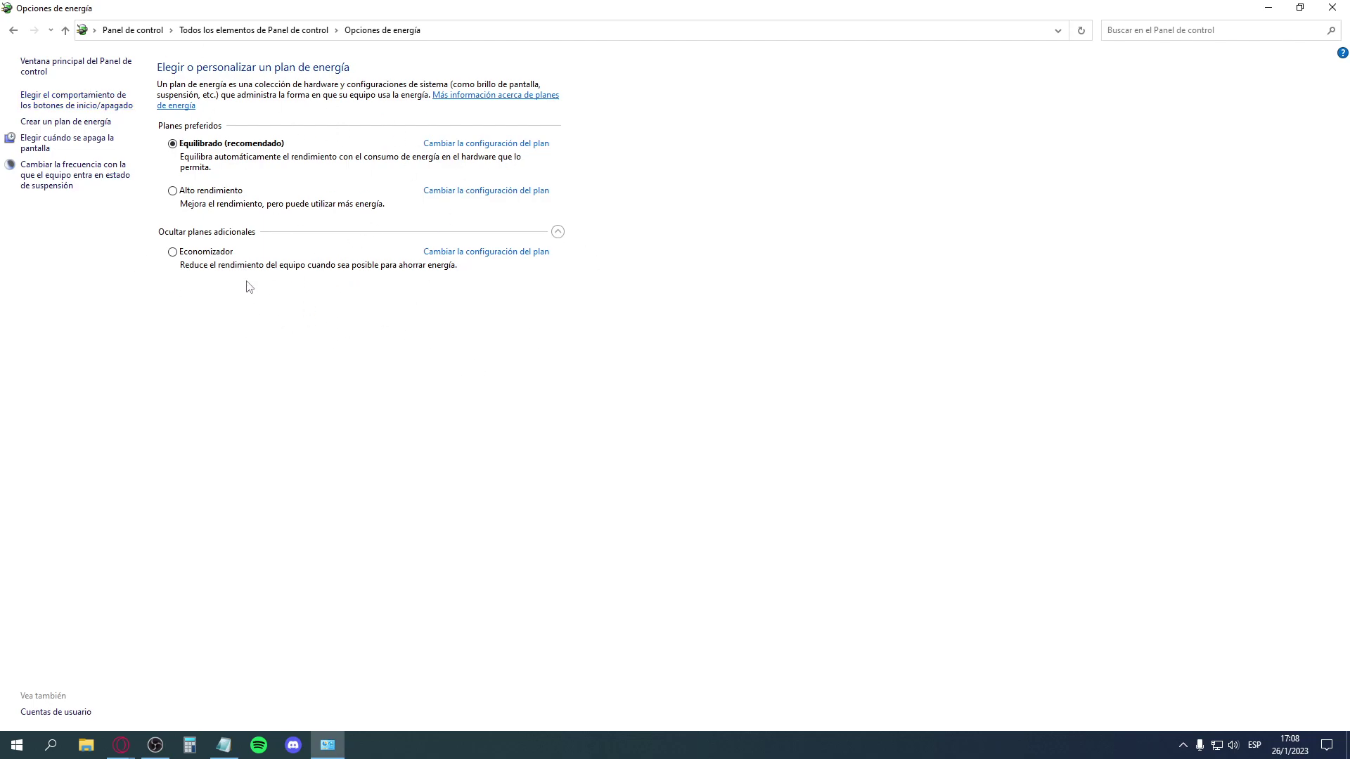
Step: Unlock the start/power button settings, make sure Activar inicio rápido is disabled, and save the changes
click(105, 106)
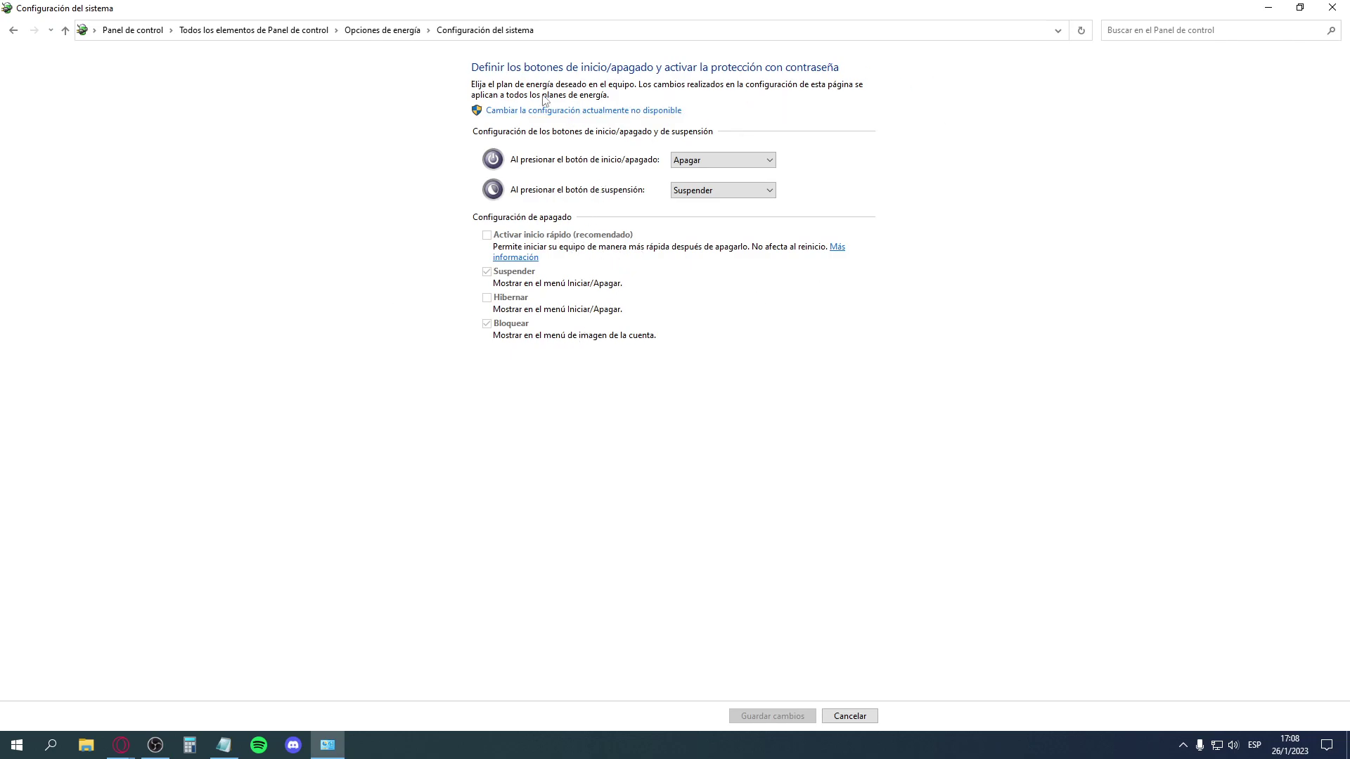
click(612, 110)
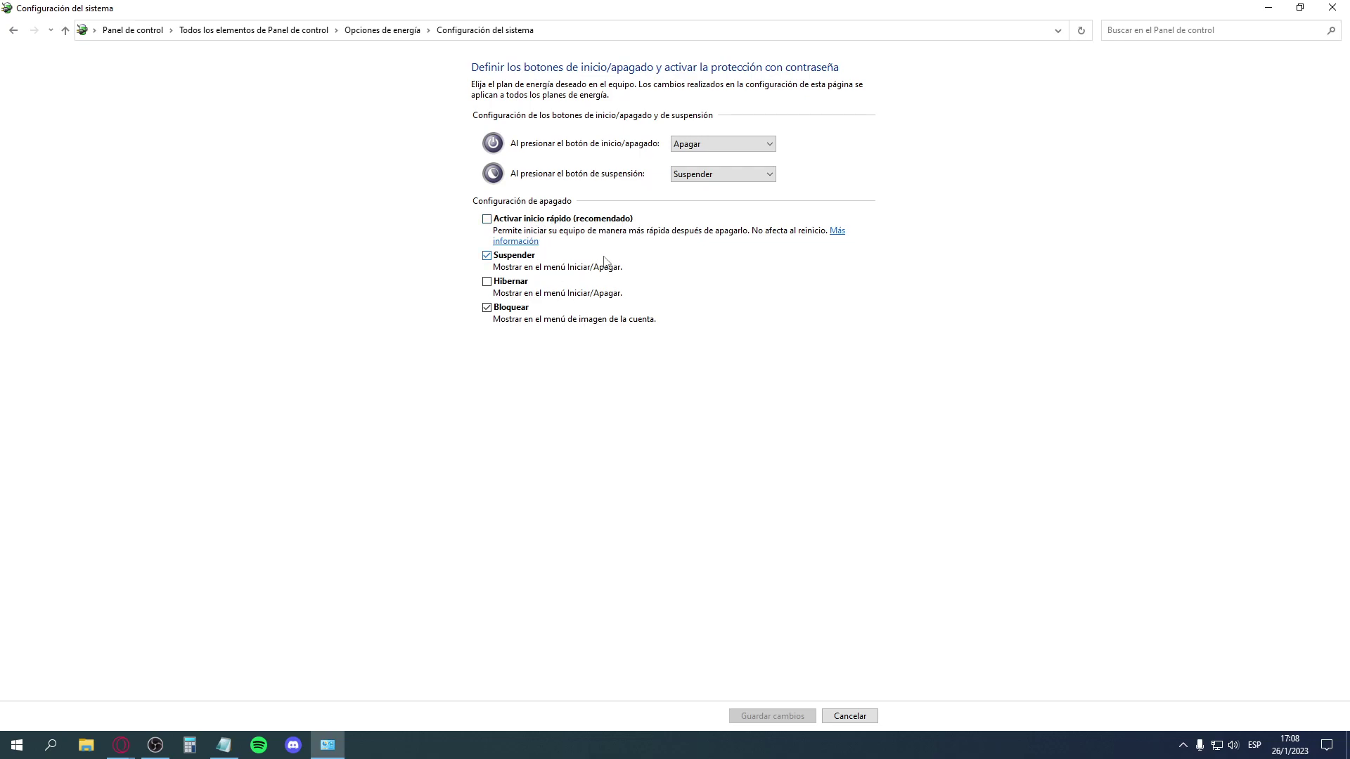
click(560, 220)
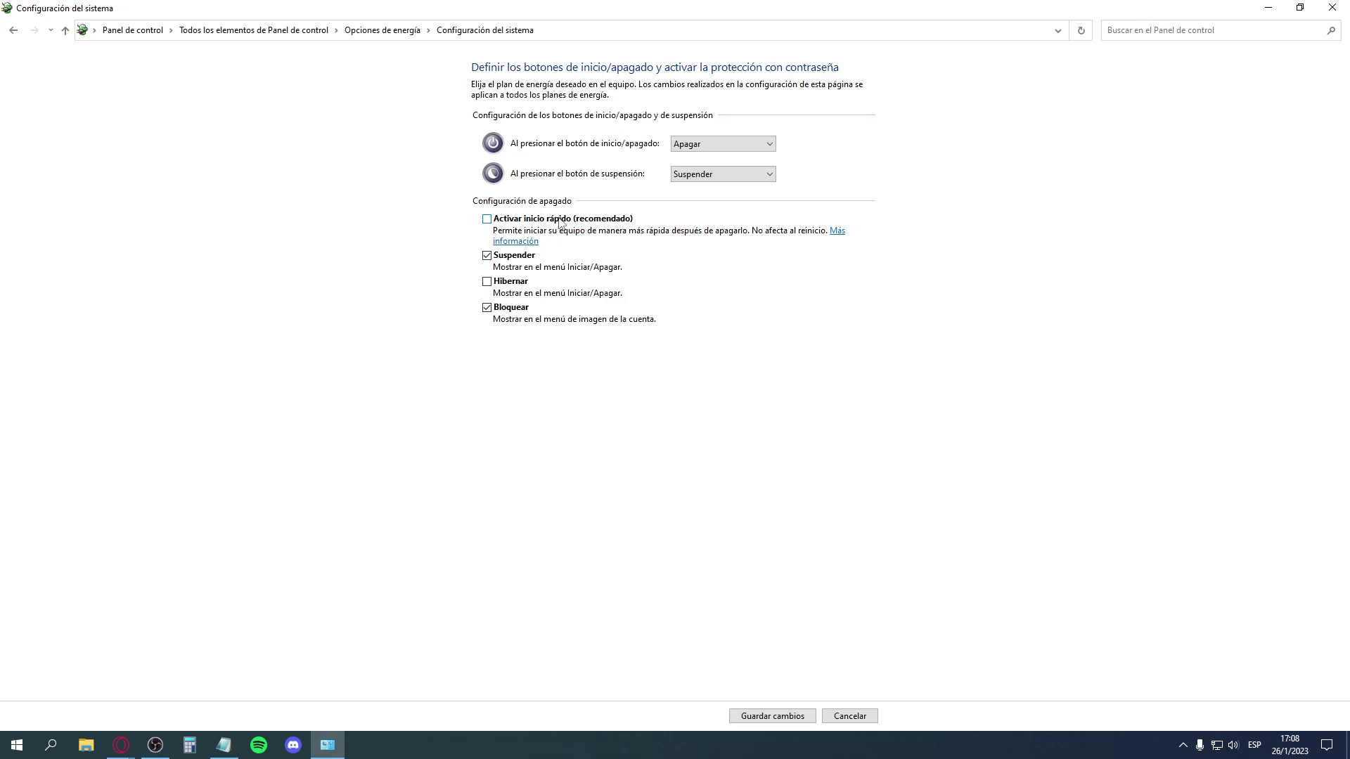
click(773, 716)
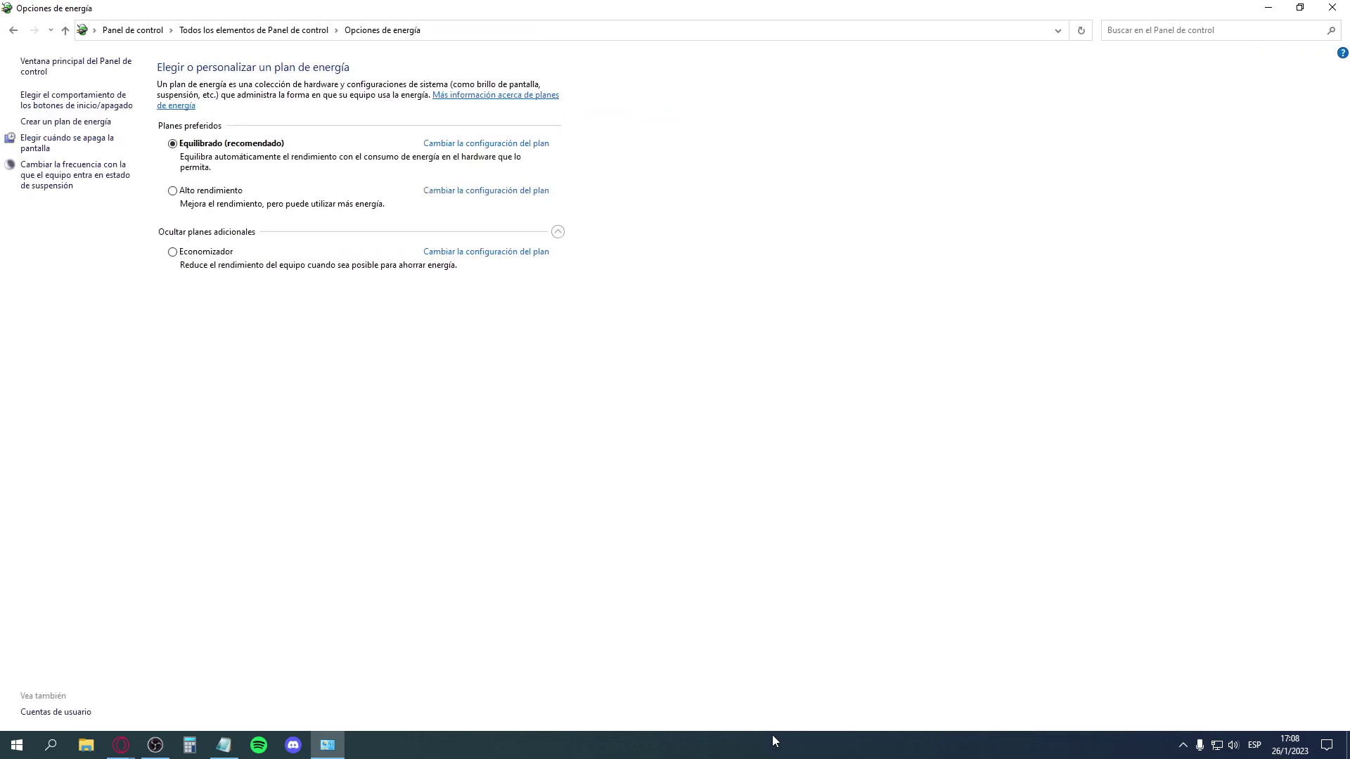
Step: Open the Windows Task Manager
right_click(821, 744)
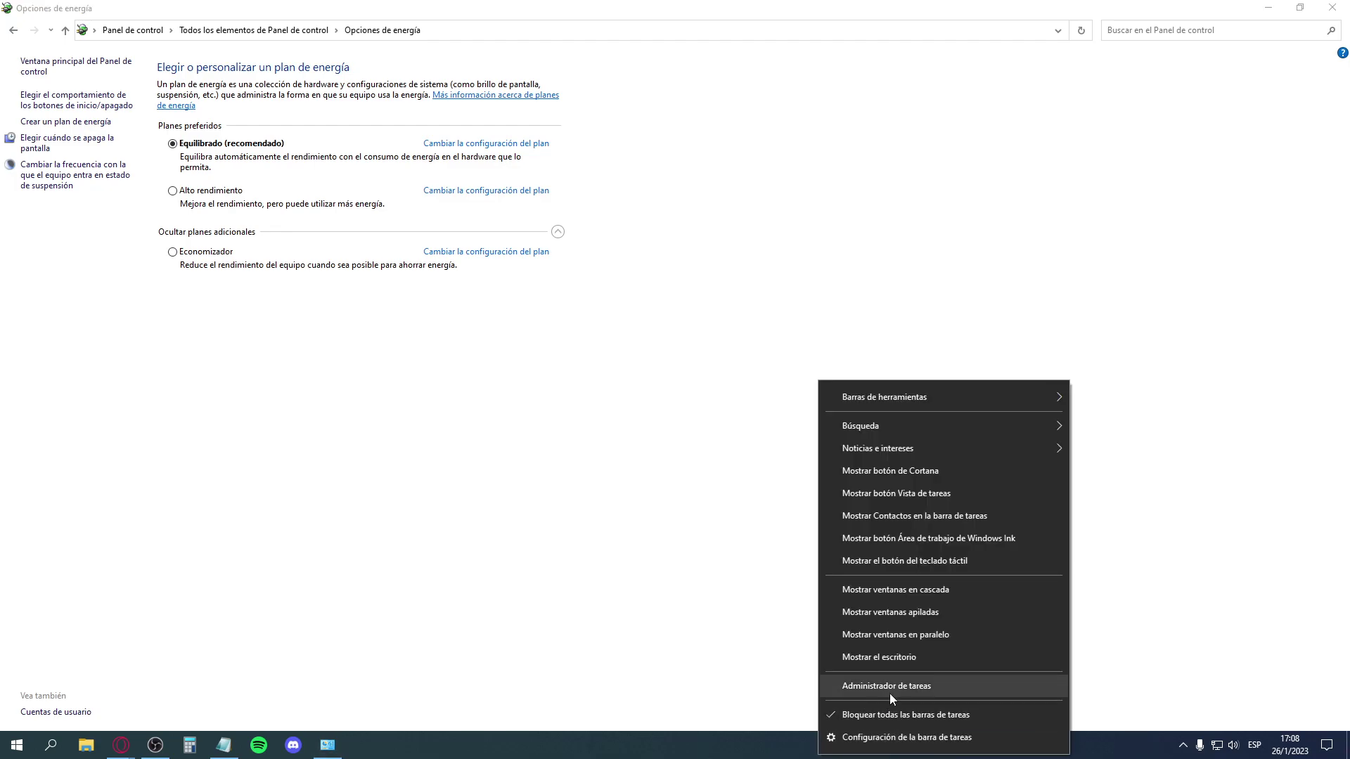
click(889, 689)
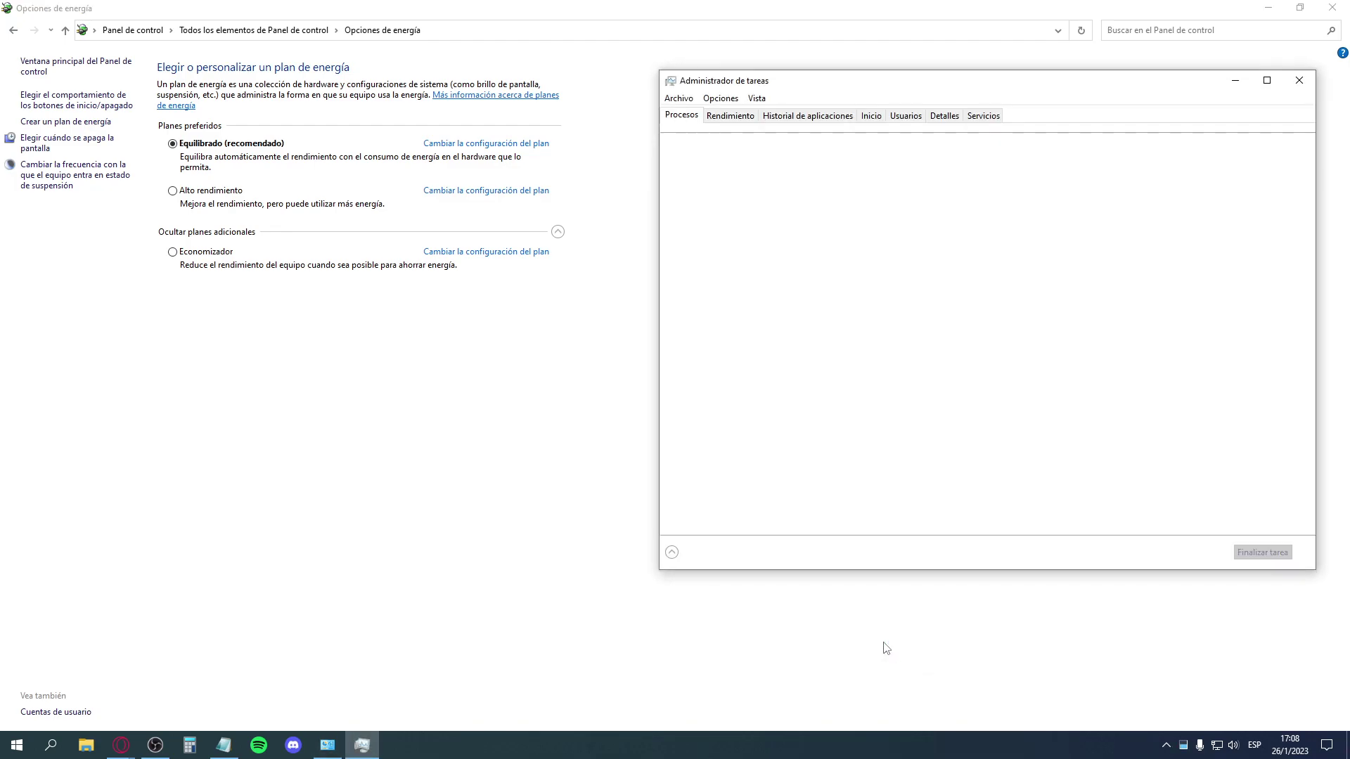
click(489, 470)
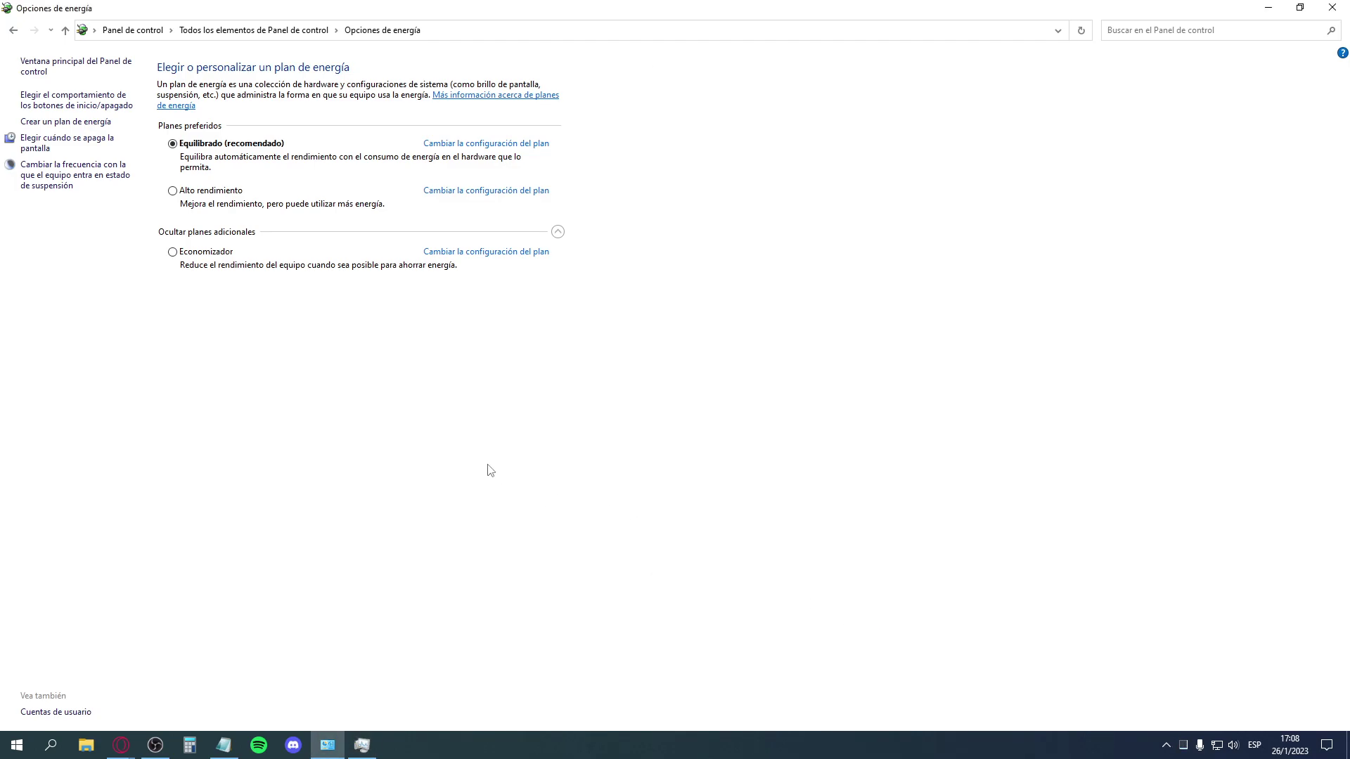
key(super+r)
text(M)
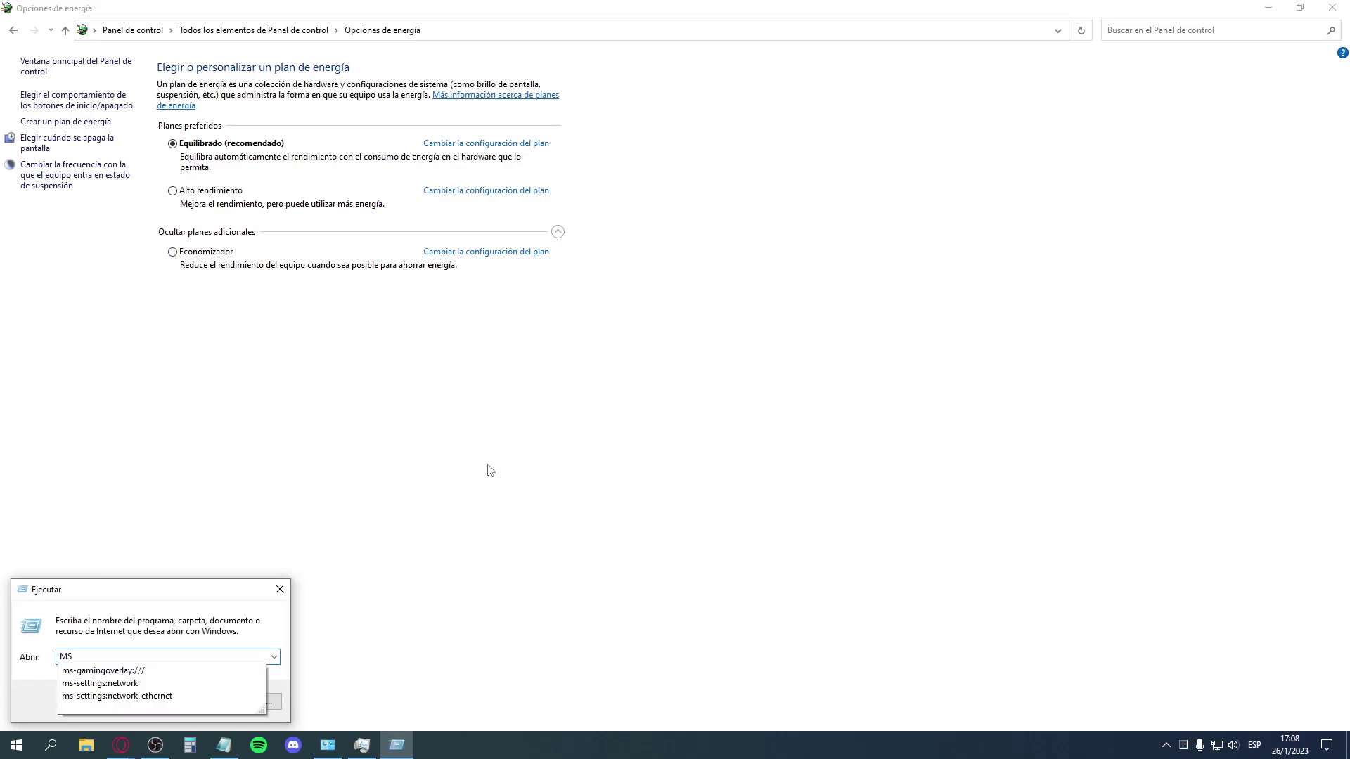
key(BackSpace)
key(Escape)
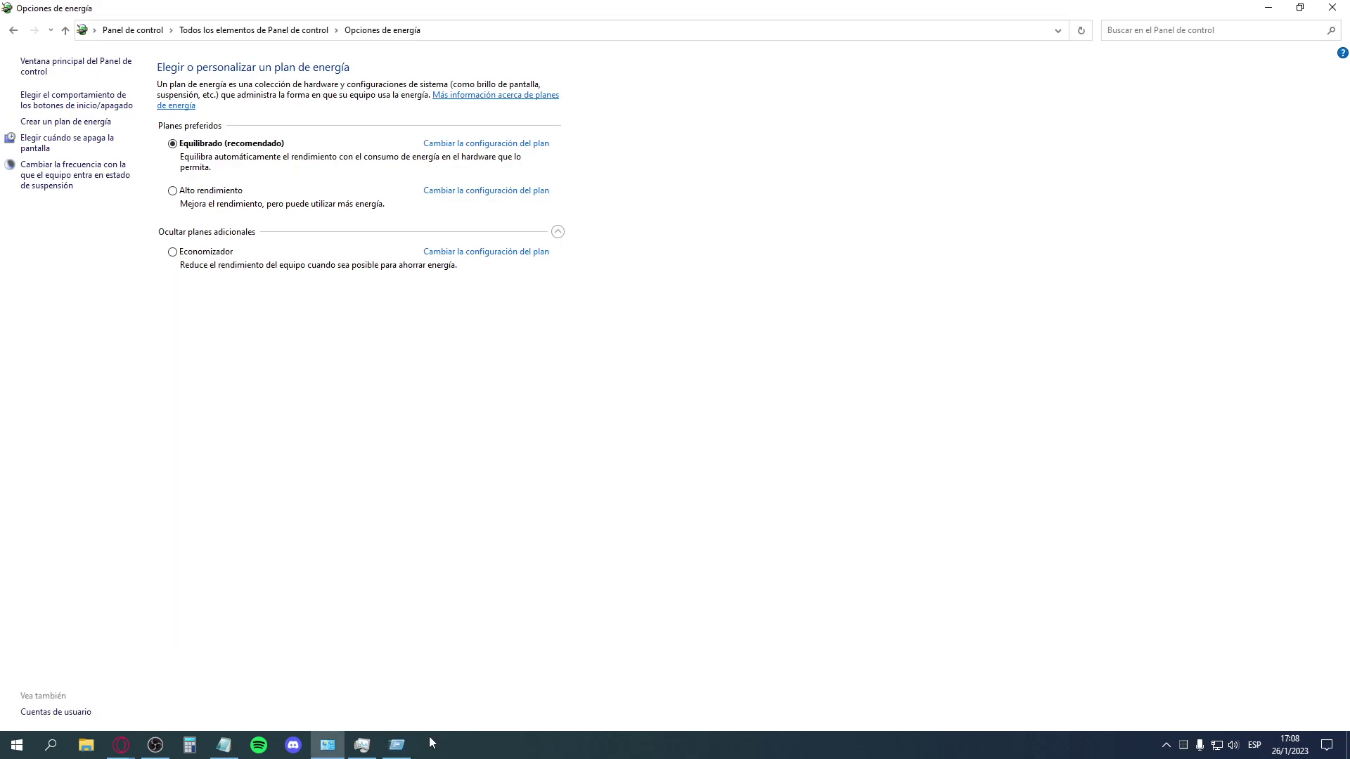
Step: Bring Task Manager back to the front and show the CPU performance details
click(362, 745)
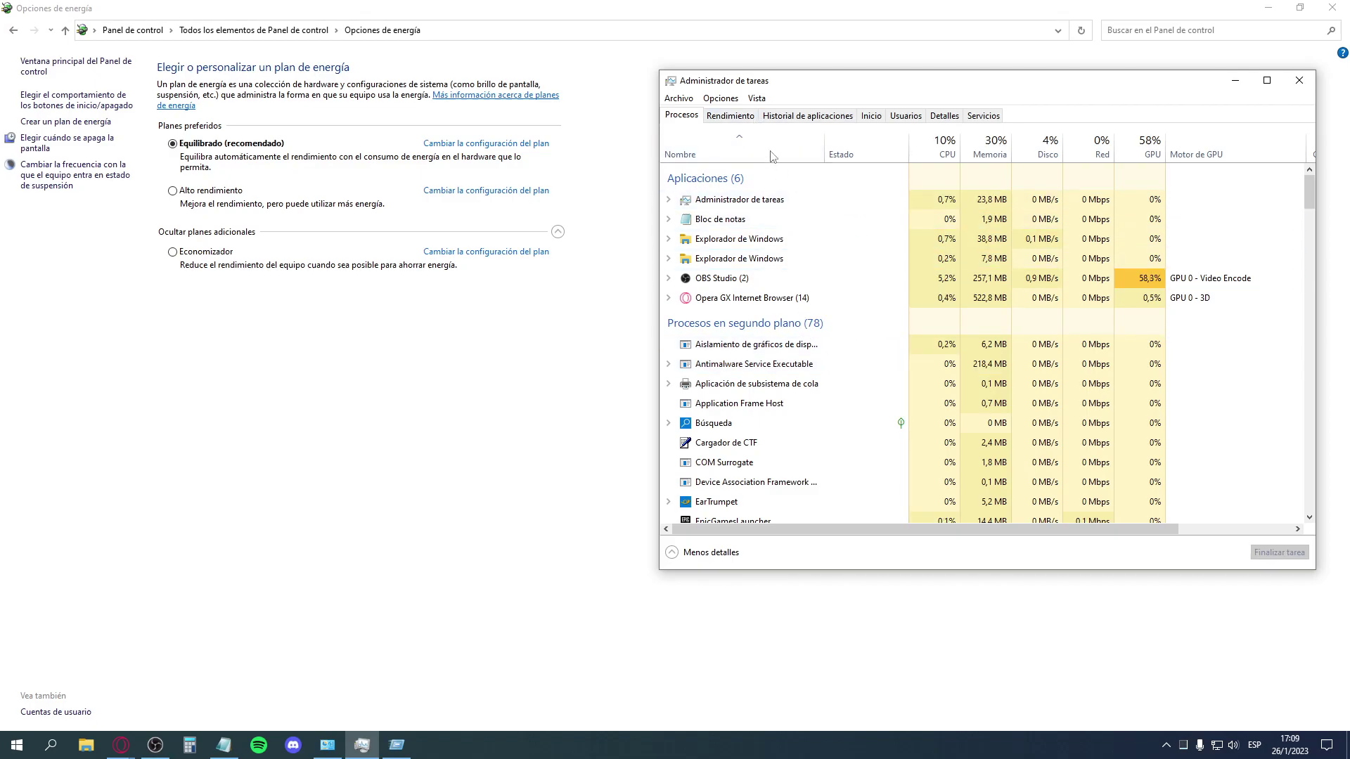
click(731, 117)
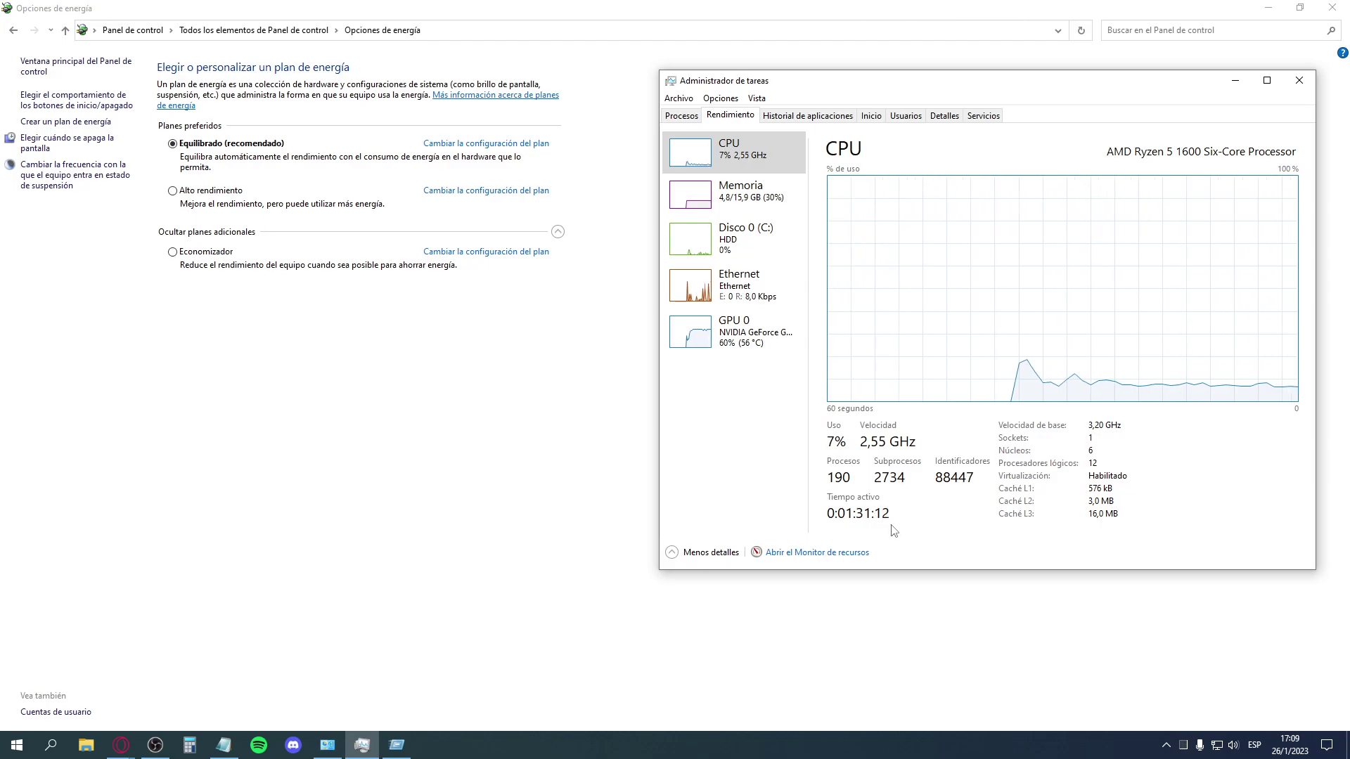
Step: Review the available actions for the start/power button in the power settings, then close that window
click(465, 392)
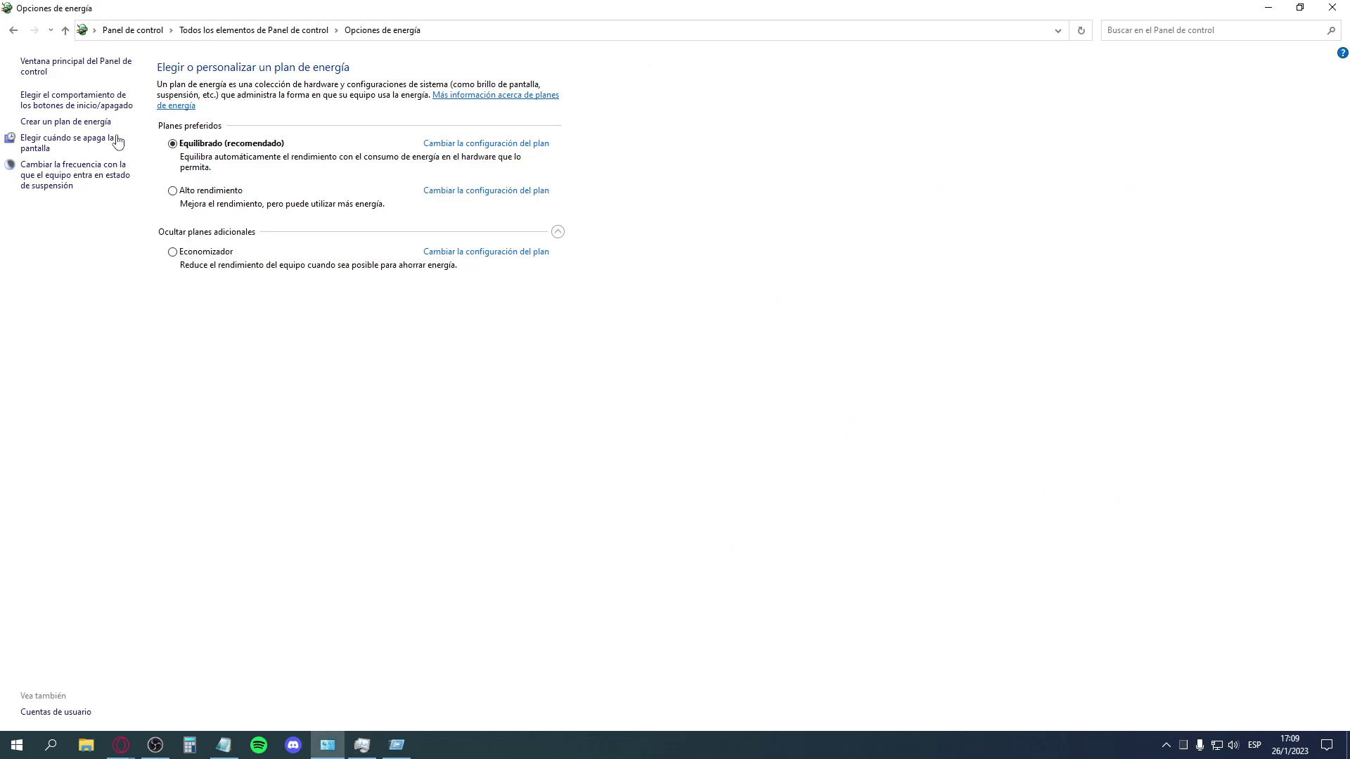
click(106, 104)
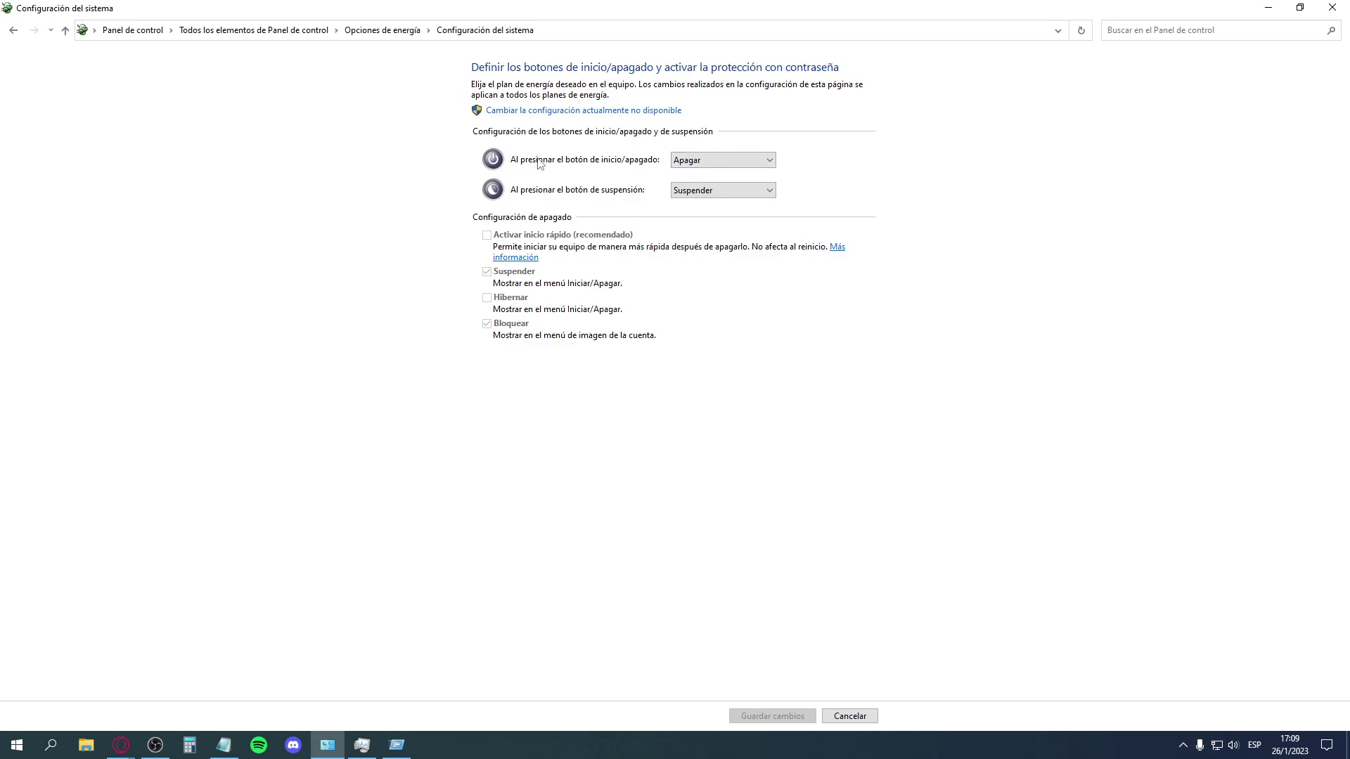
click(682, 161)
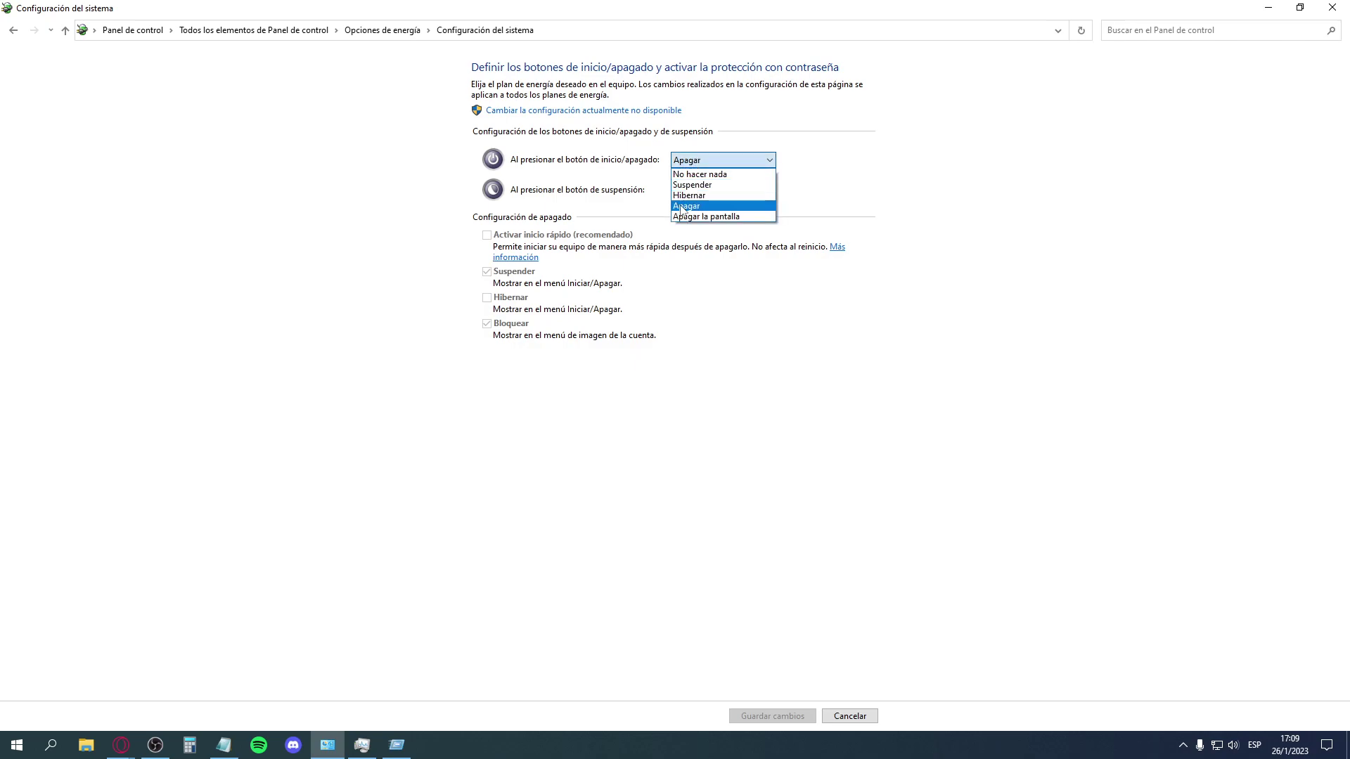
click(703, 160)
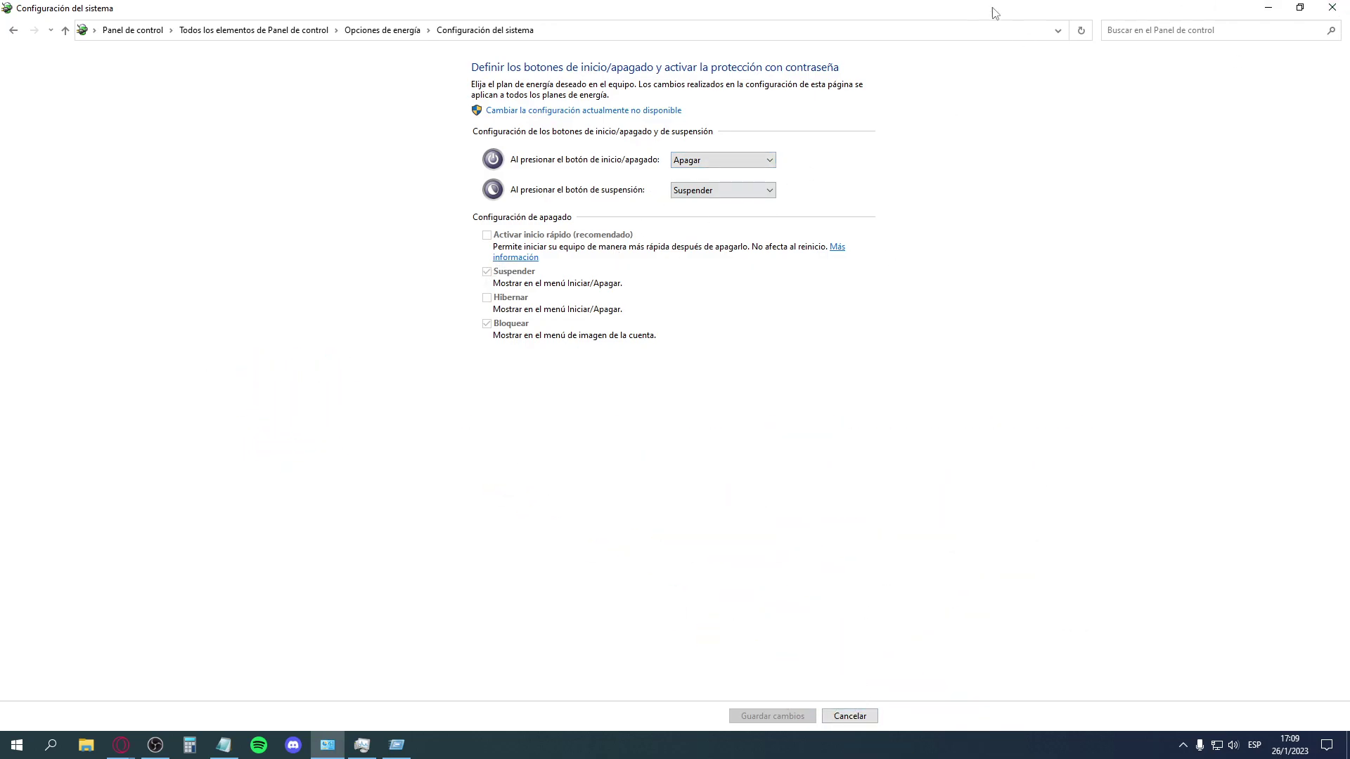
click(1332, 8)
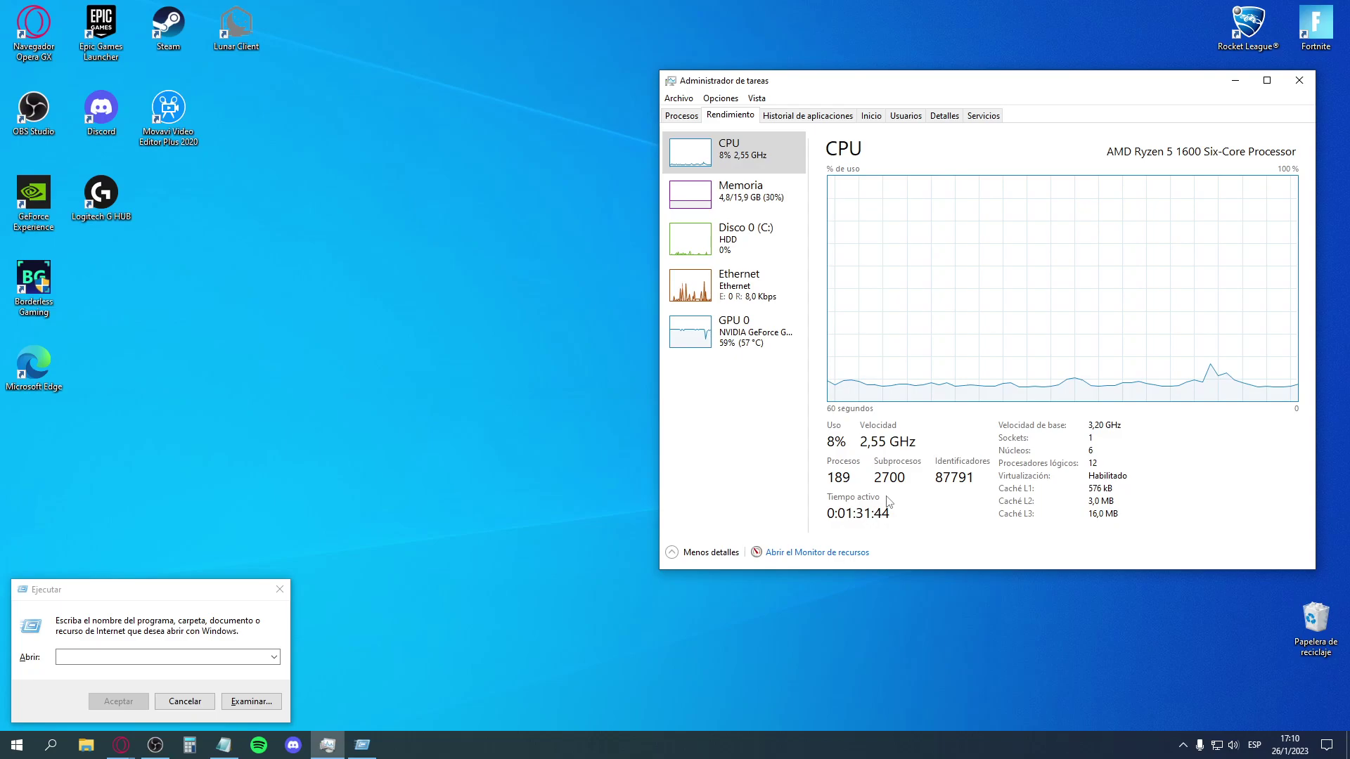
Step: Launch System Configuration by running MSCONFIG, and move its window over the desktop beside Task Manager
click(187, 652)
text(MSCONFIG)
key(Return)
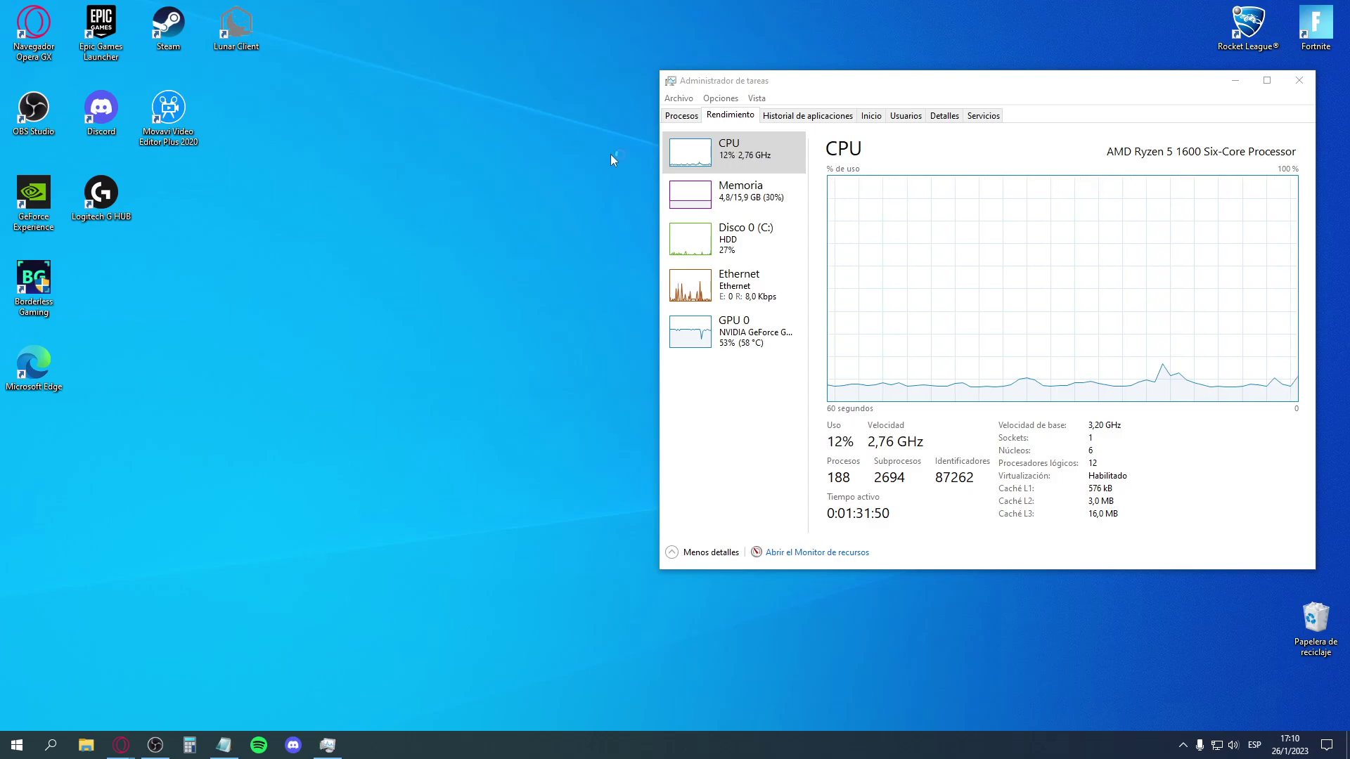
drag(541, 175, 446, 131)
Step: Run MSCONFIG once more and move the System Configuration window so it overlaps Task Manager
key(super+r)
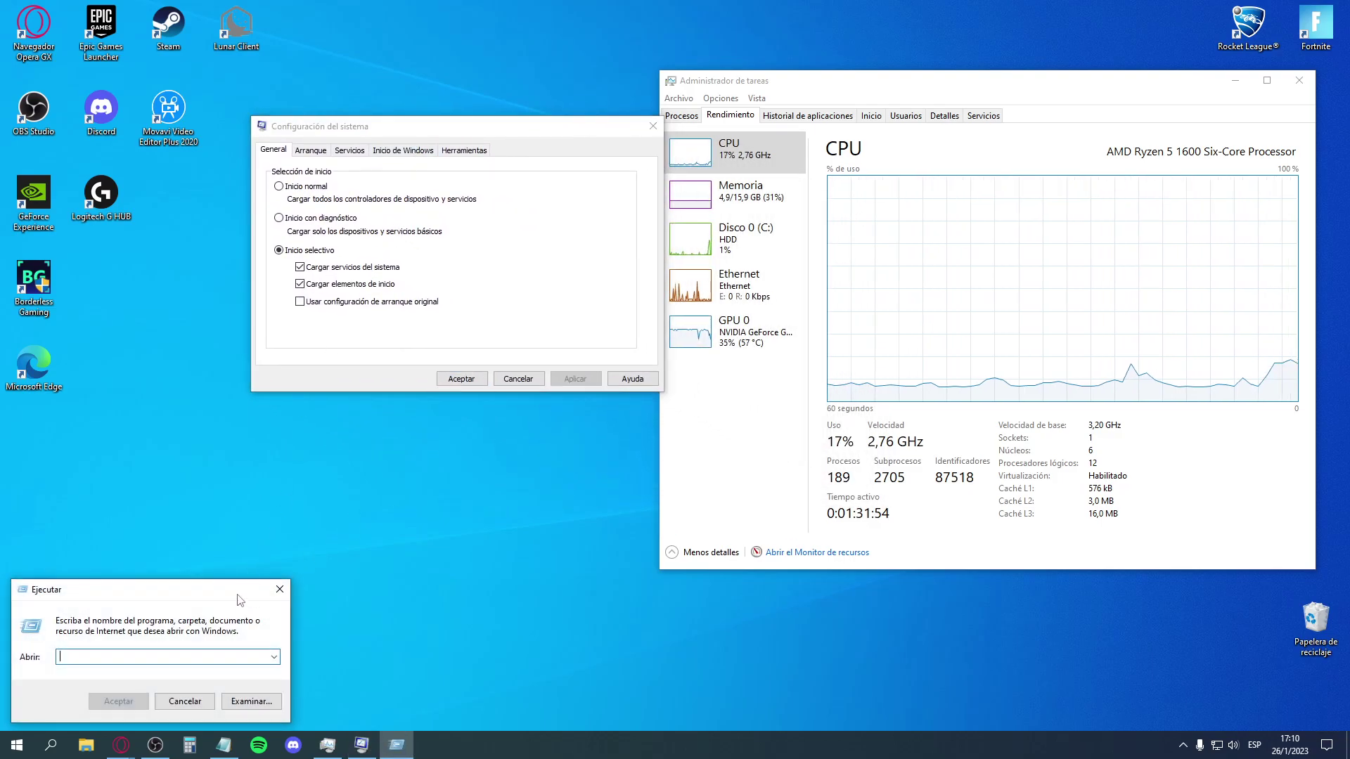
text(MSCONG)
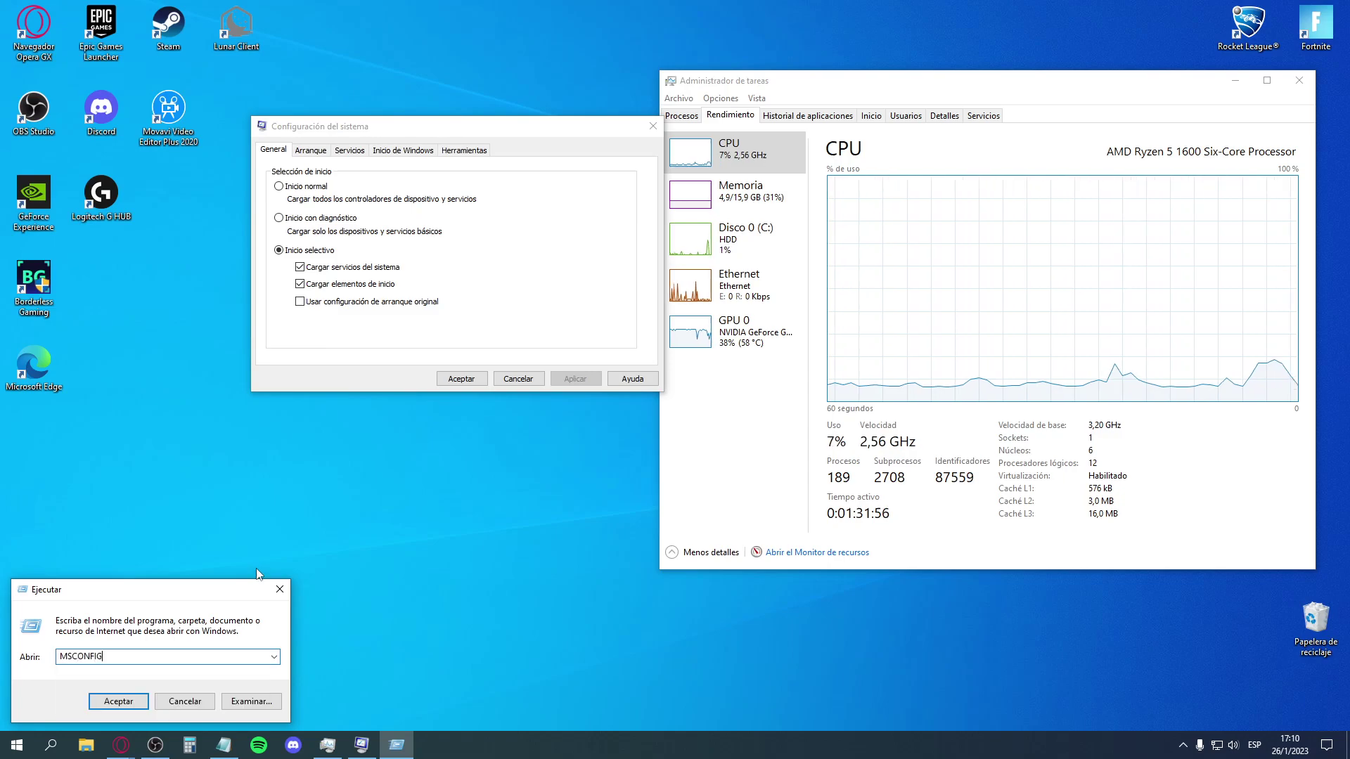
key(Return)
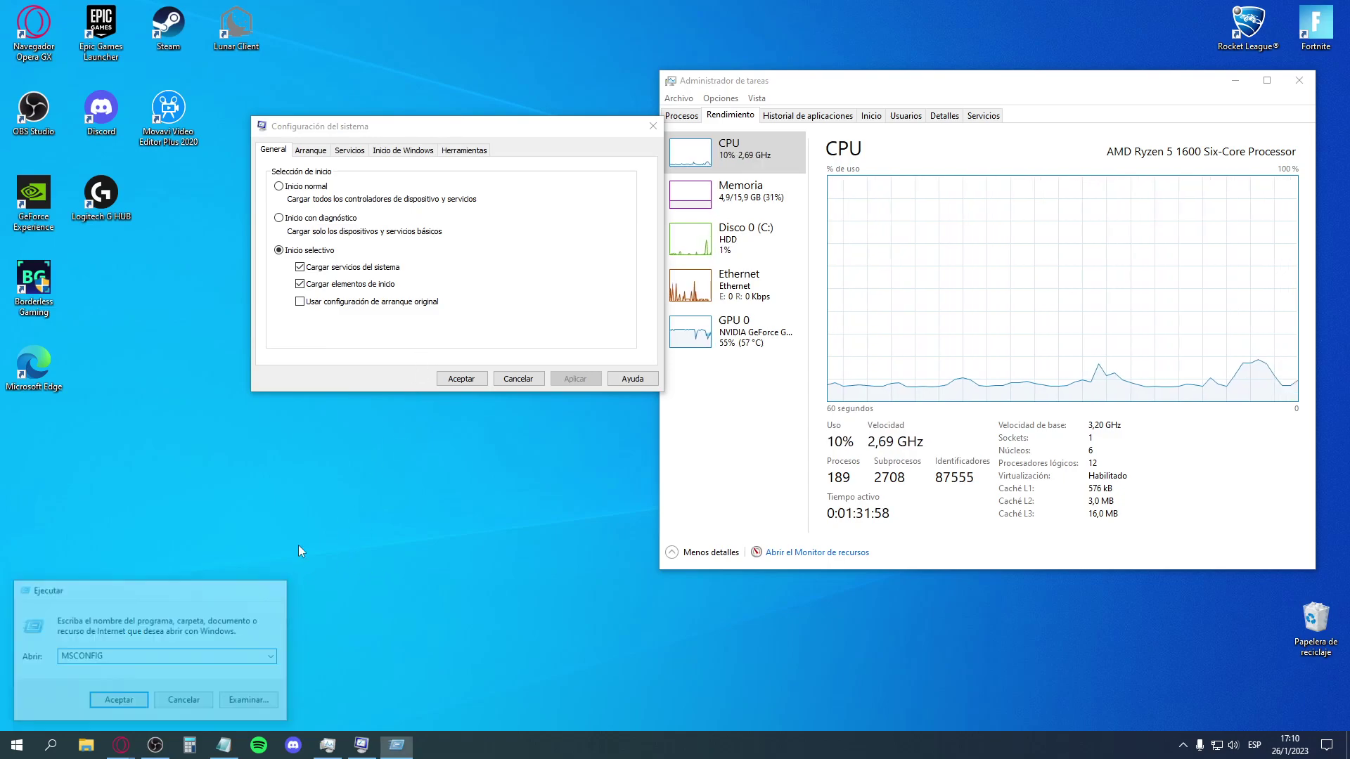
drag(443, 131, 732, 138)
Step: In the advanced boot options for Windows 10, enable Número de procesadores, set it to 12 and accept
click(600, 156)
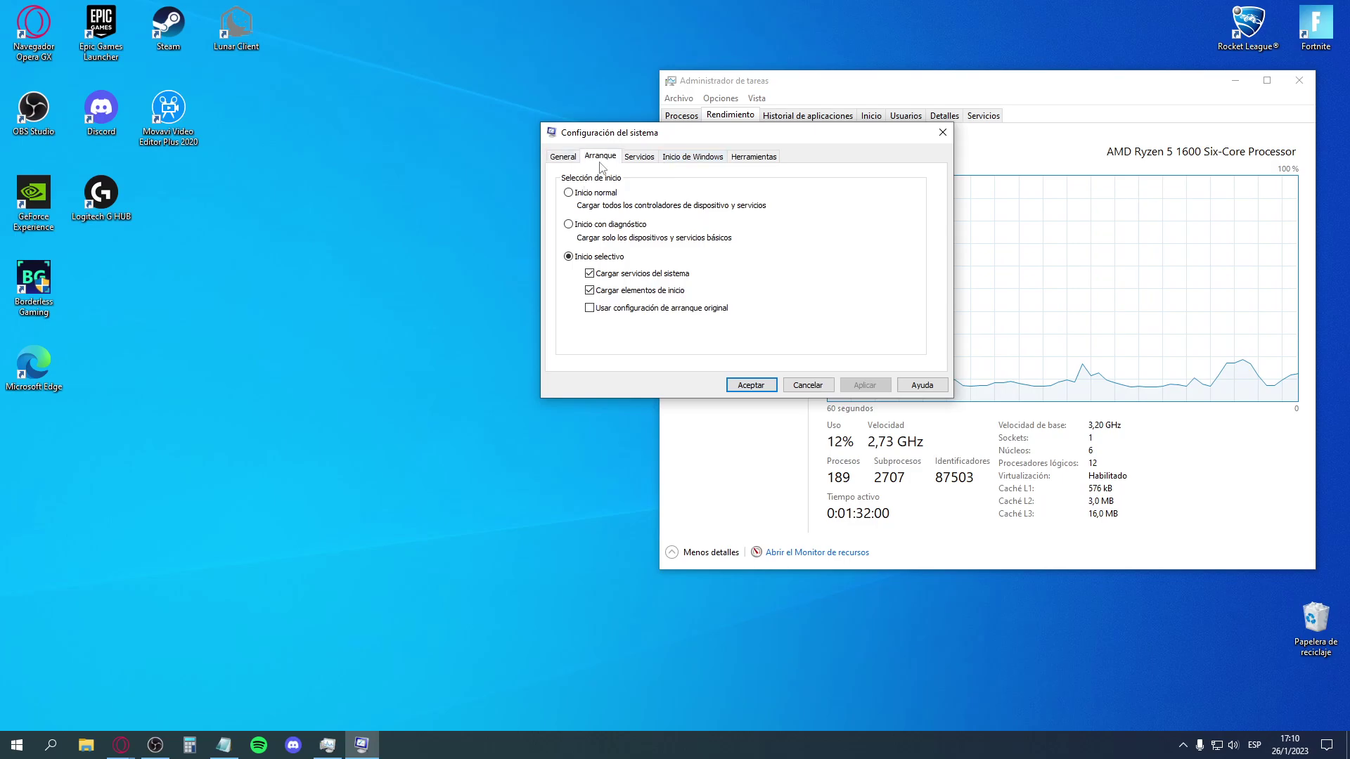
click(564, 156)
click(602, 160)
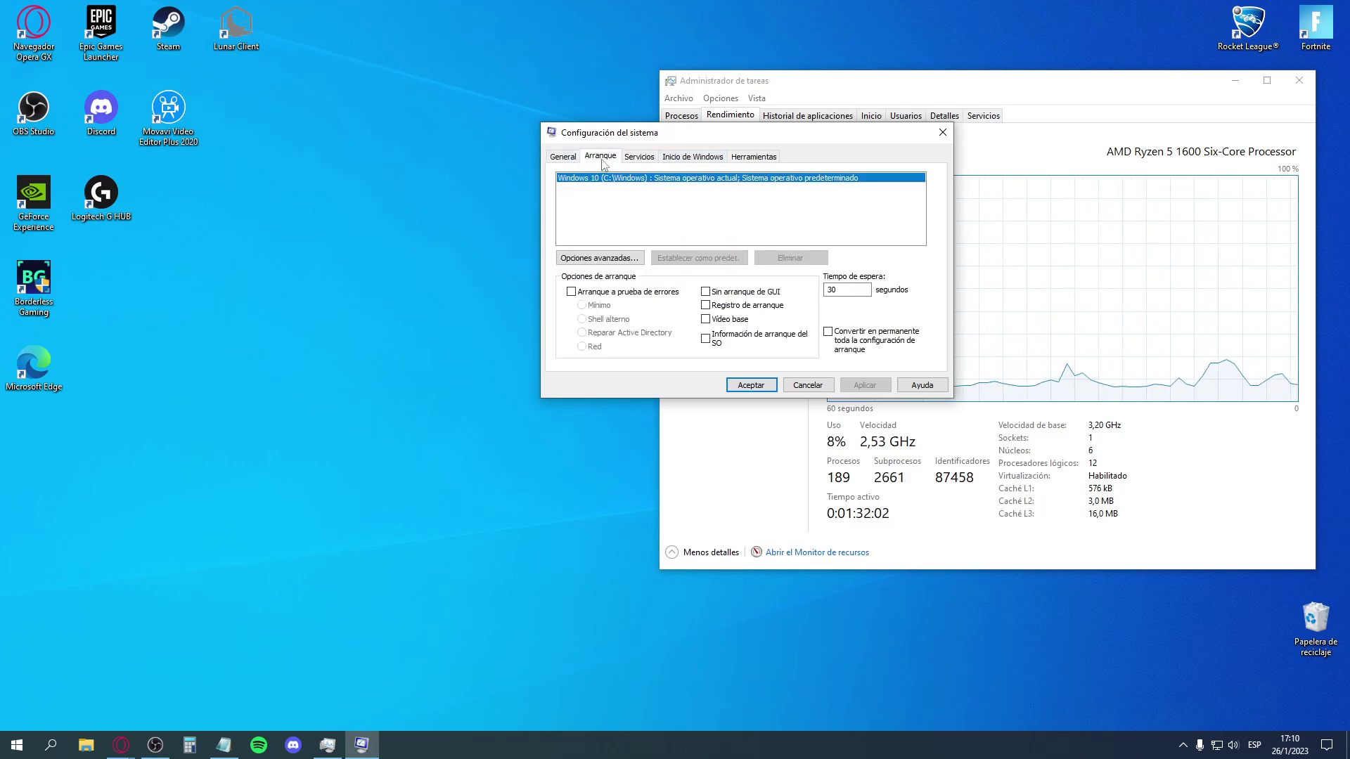
click(630, 260)
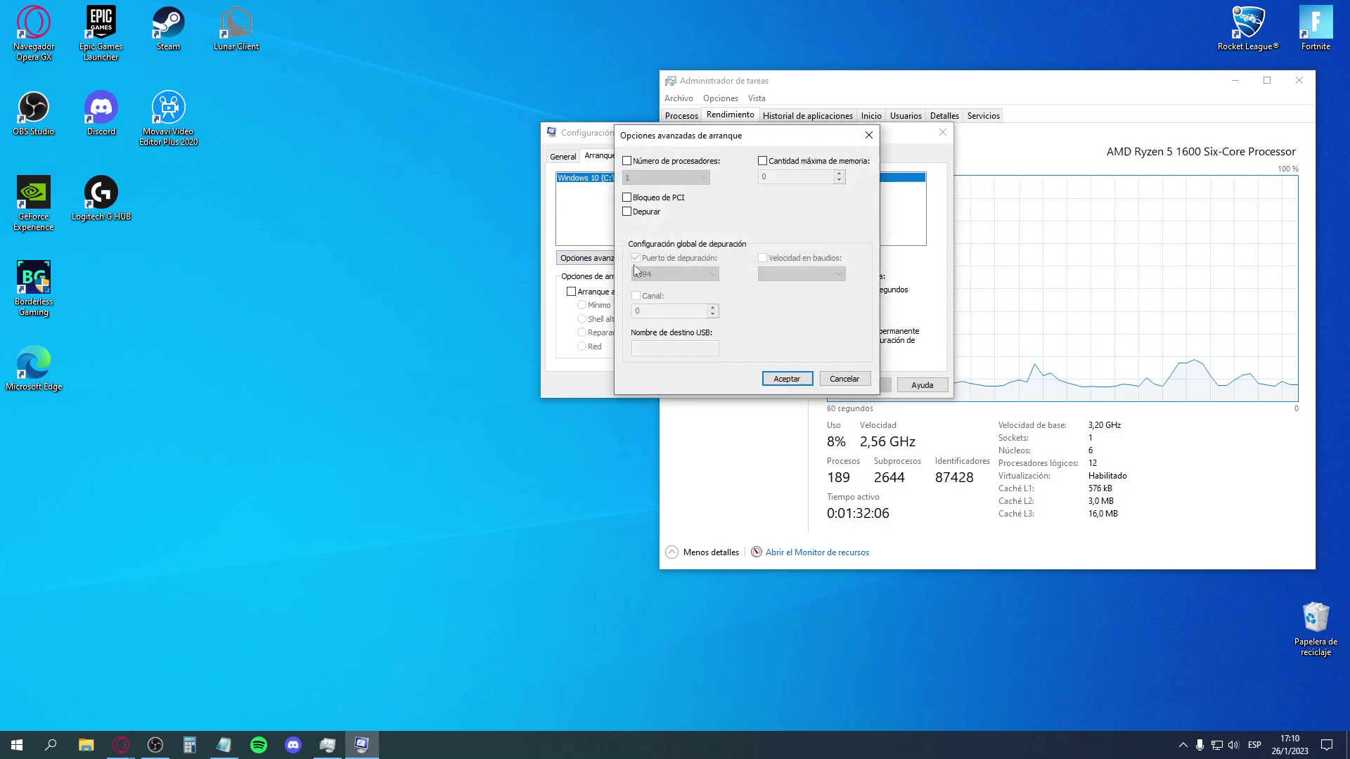
click(692, 163)
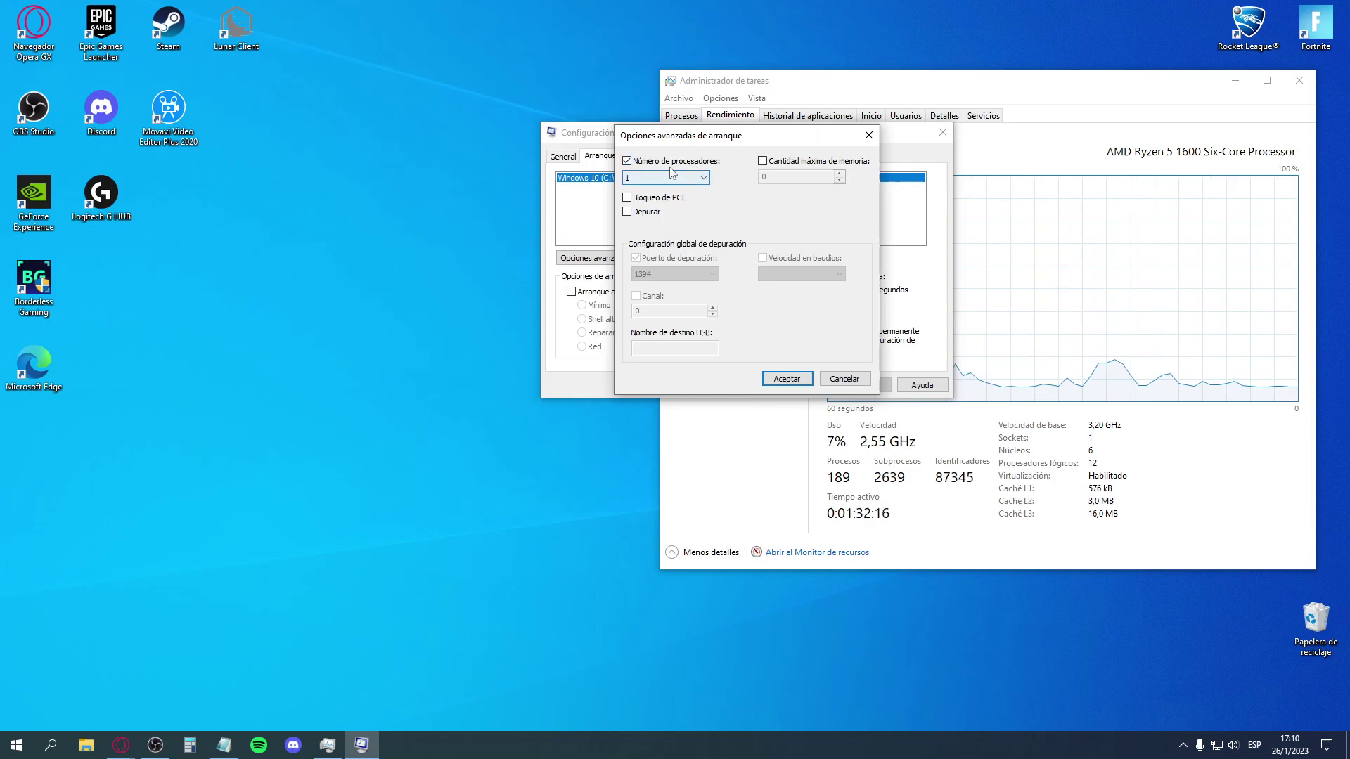
click(686, 177)
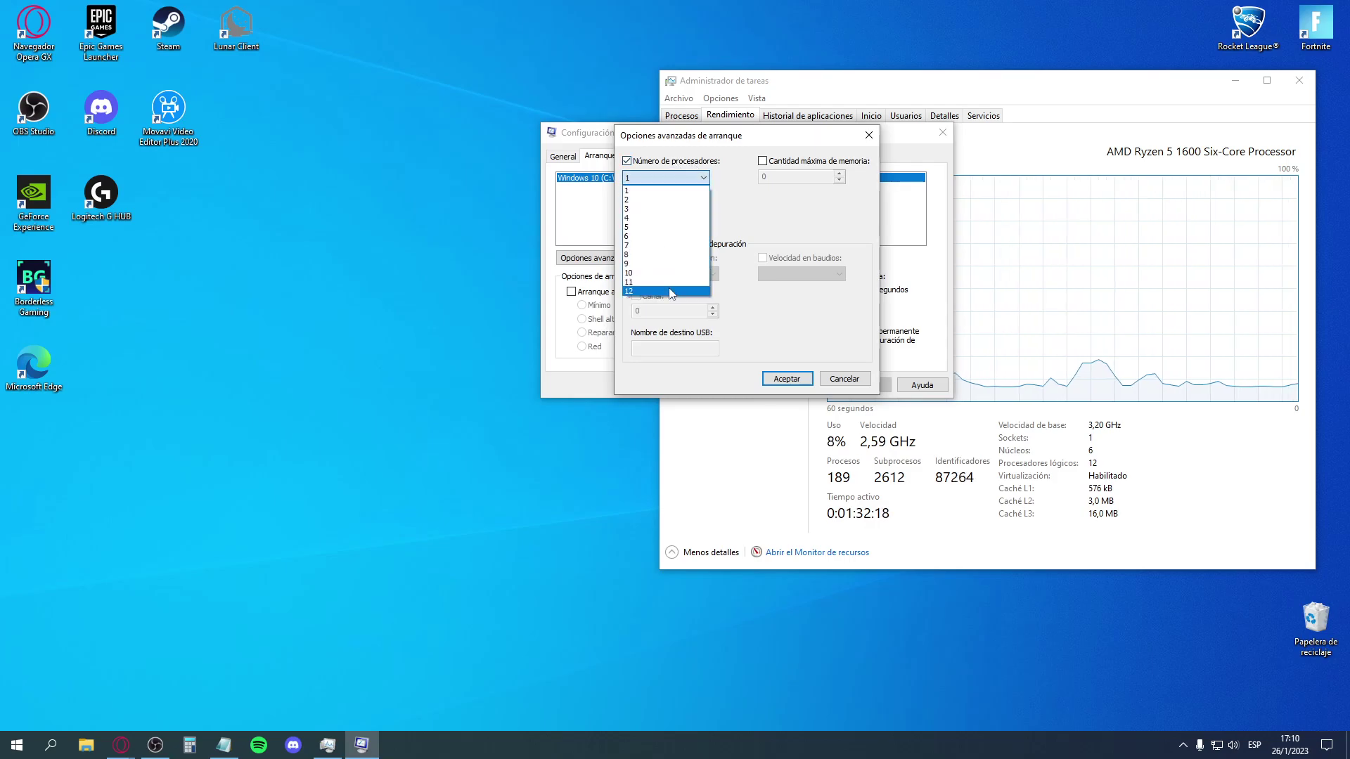
click(671, 293)
click(665, 177)
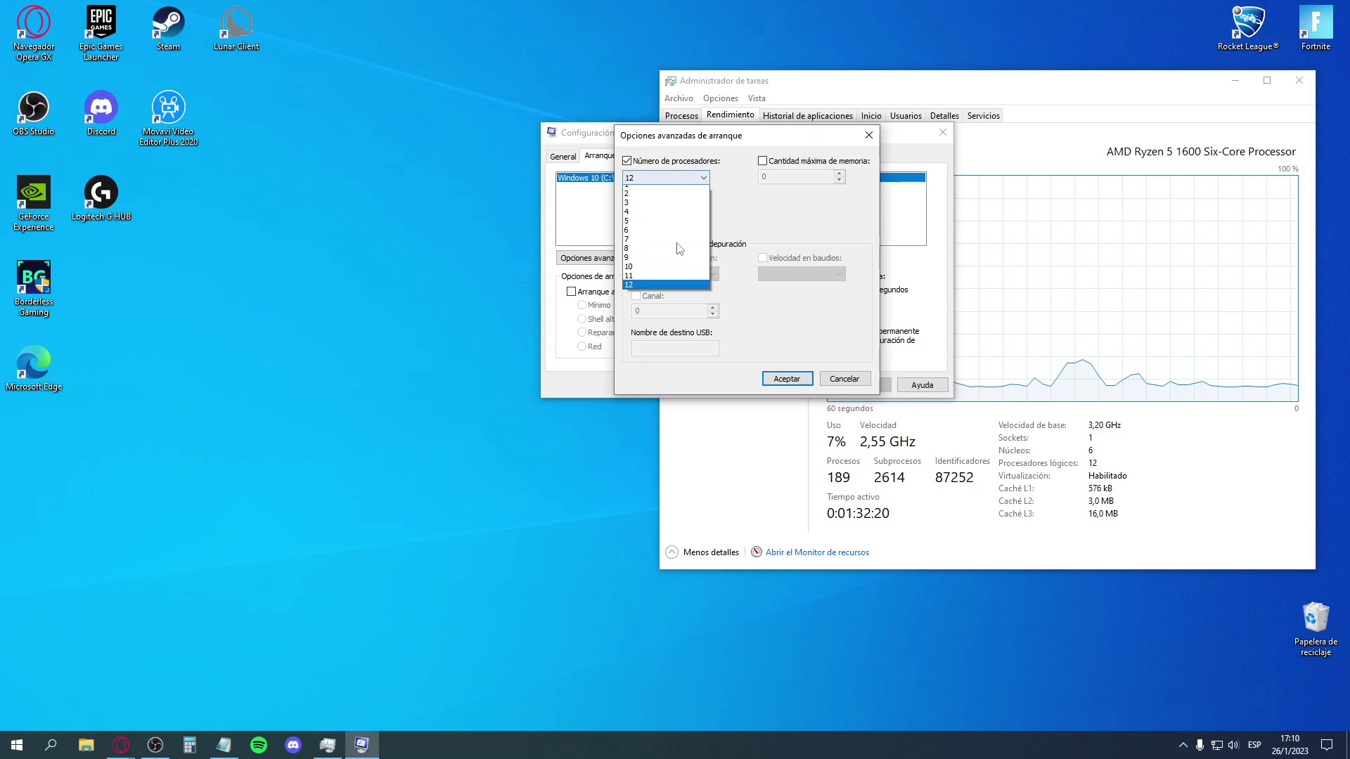
click(688, 292)
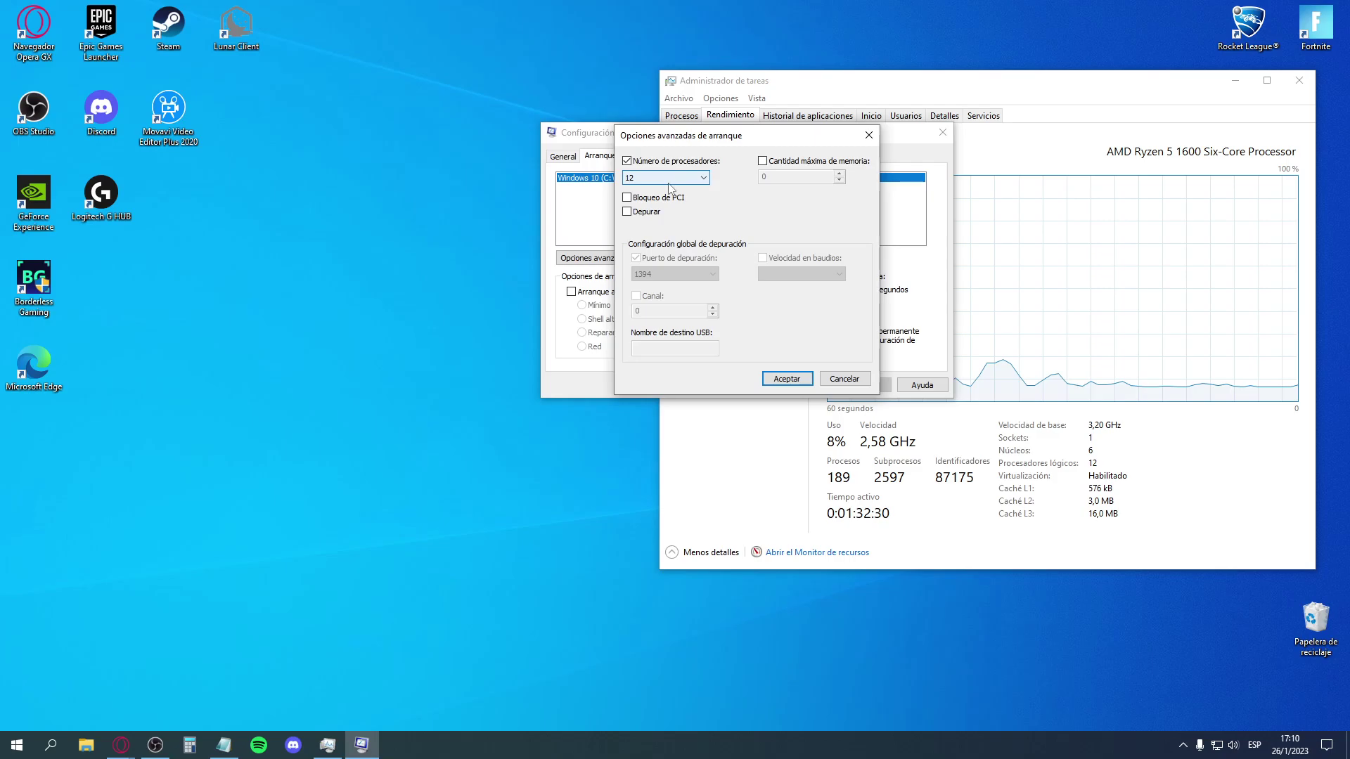
click(786, 378)
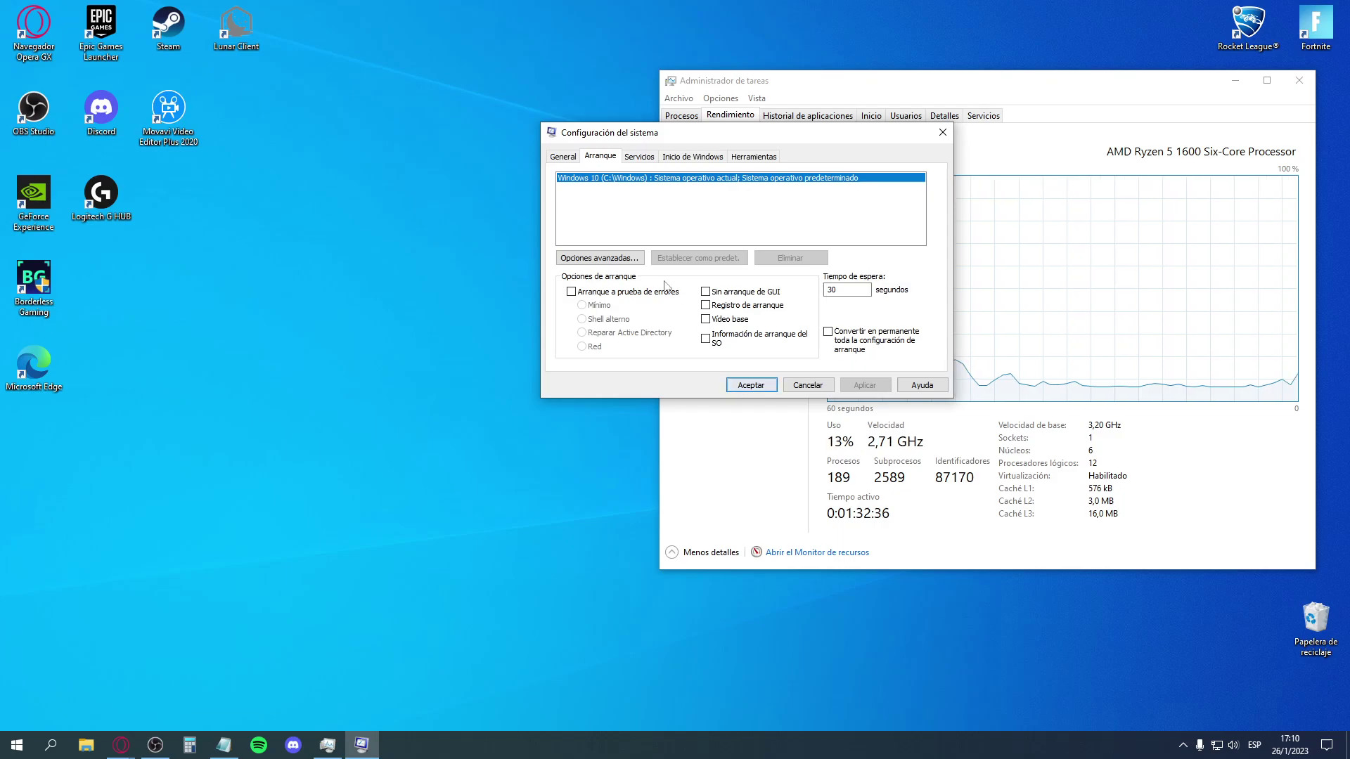
Step: Try setting Número de procesadores to 1 in the advanced boot options, then clear the option and leave the dialog
click(599, 258)
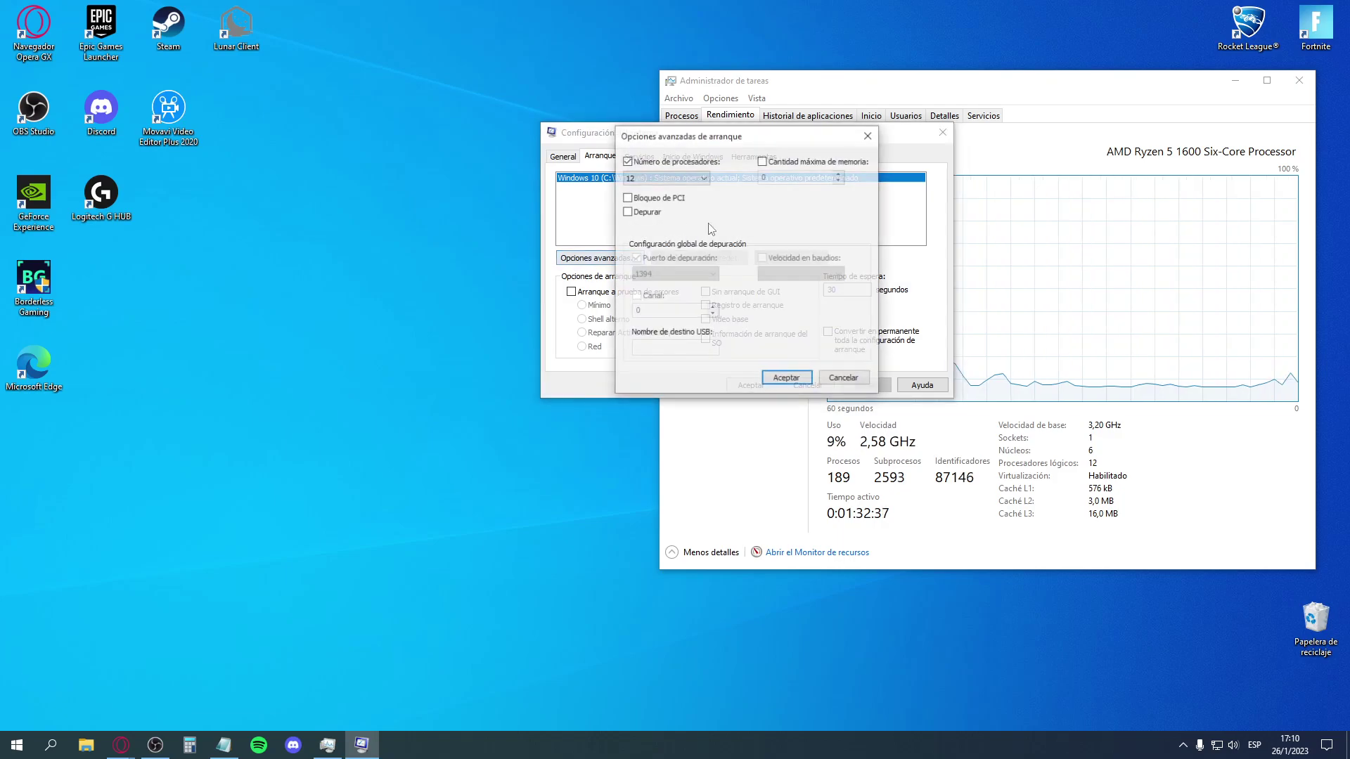
click(645, 179)
click(648, 187)
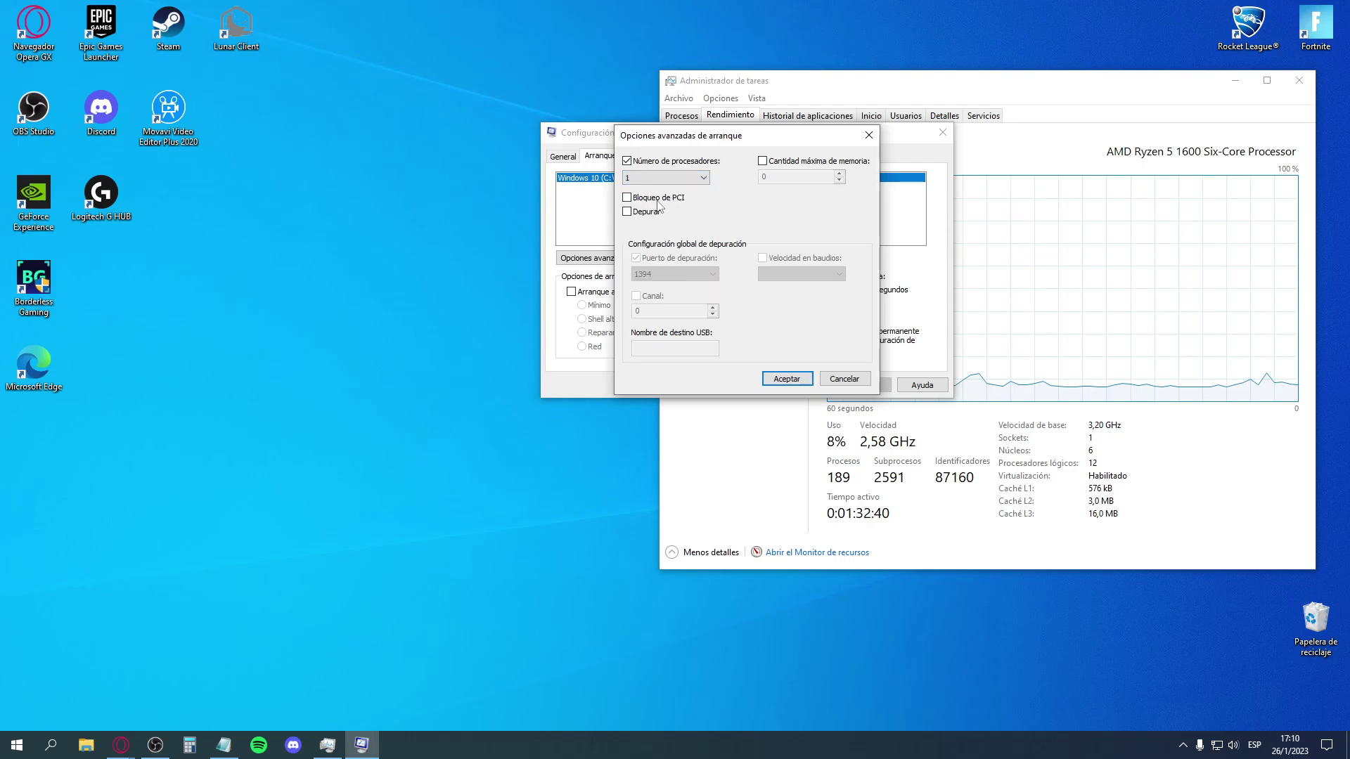
click(626, 161)
click(822, 383)
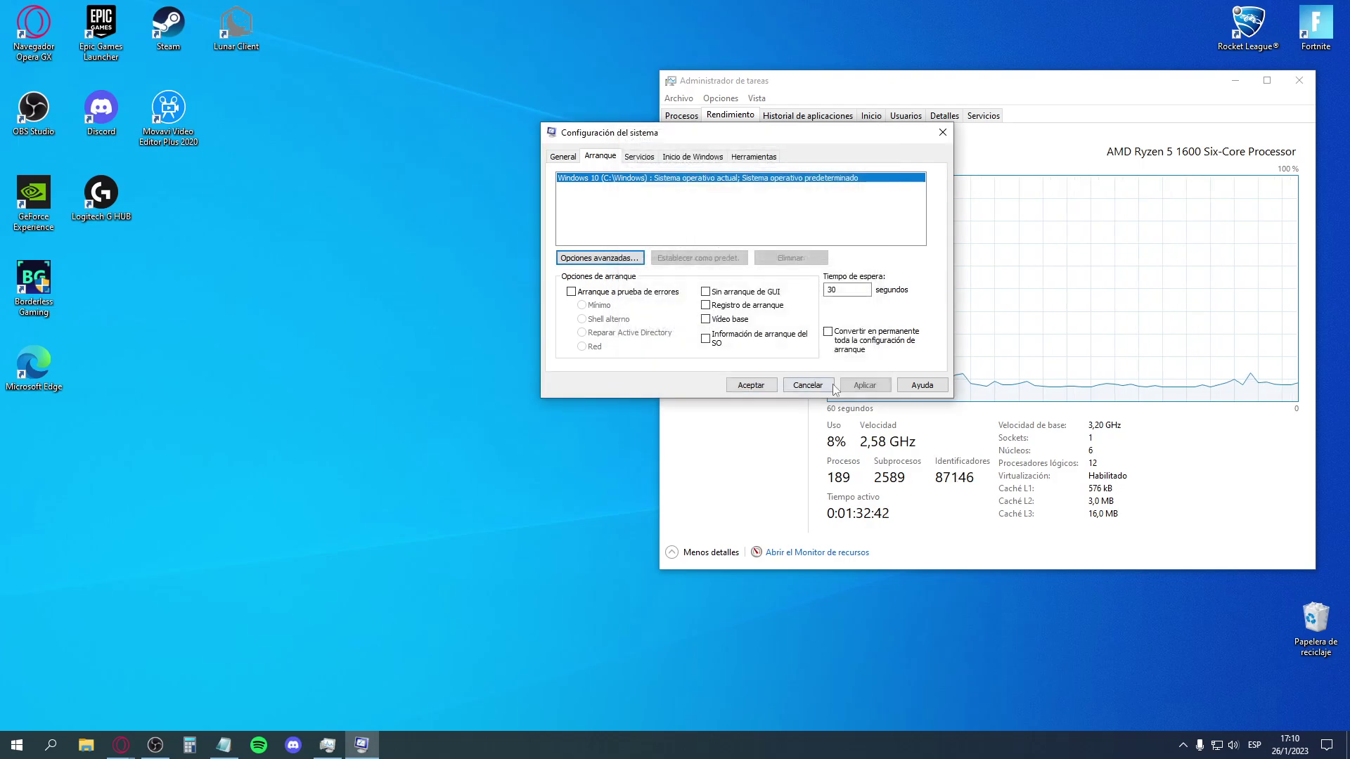
Step: Return to System Configuration from Task Manager, enable Número de procesadores in the advanced boot options with the value 1, and accept
click(1160, 478)
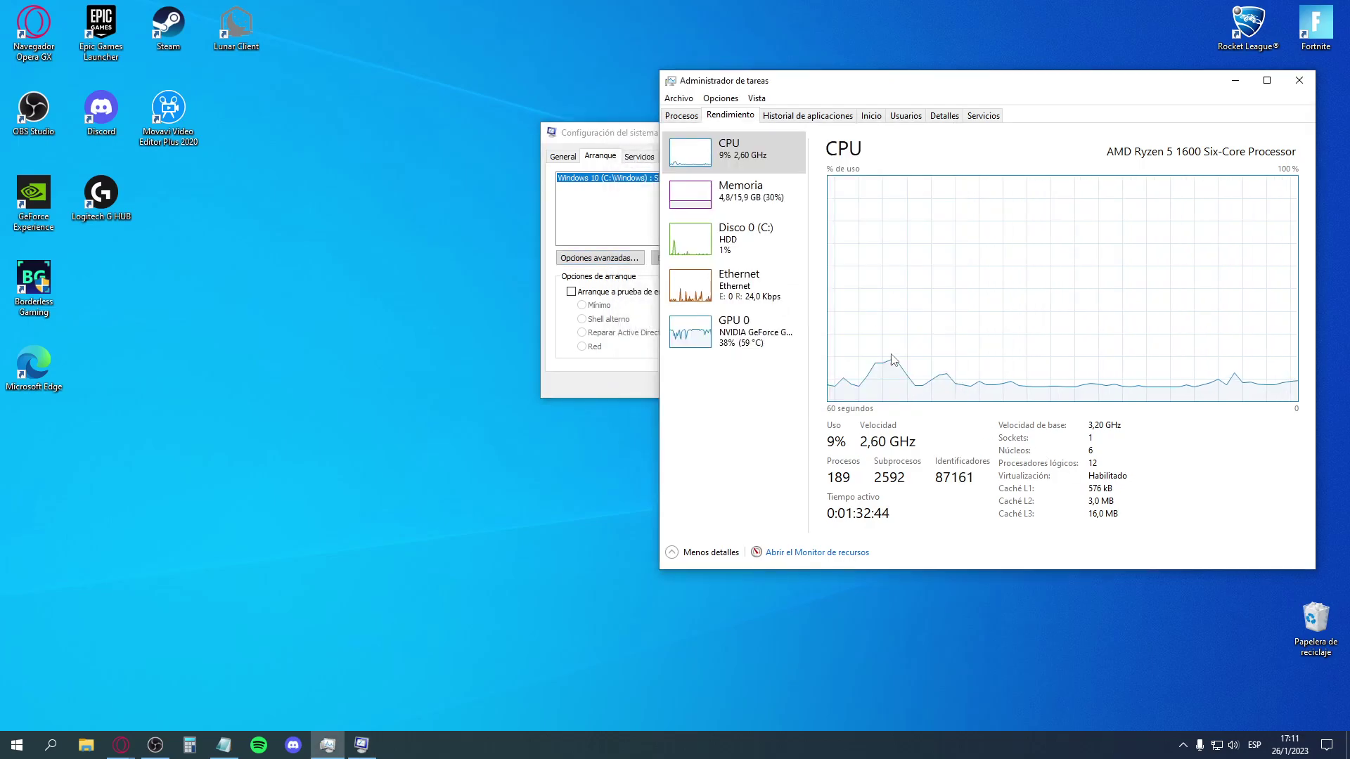
click(362, 745)
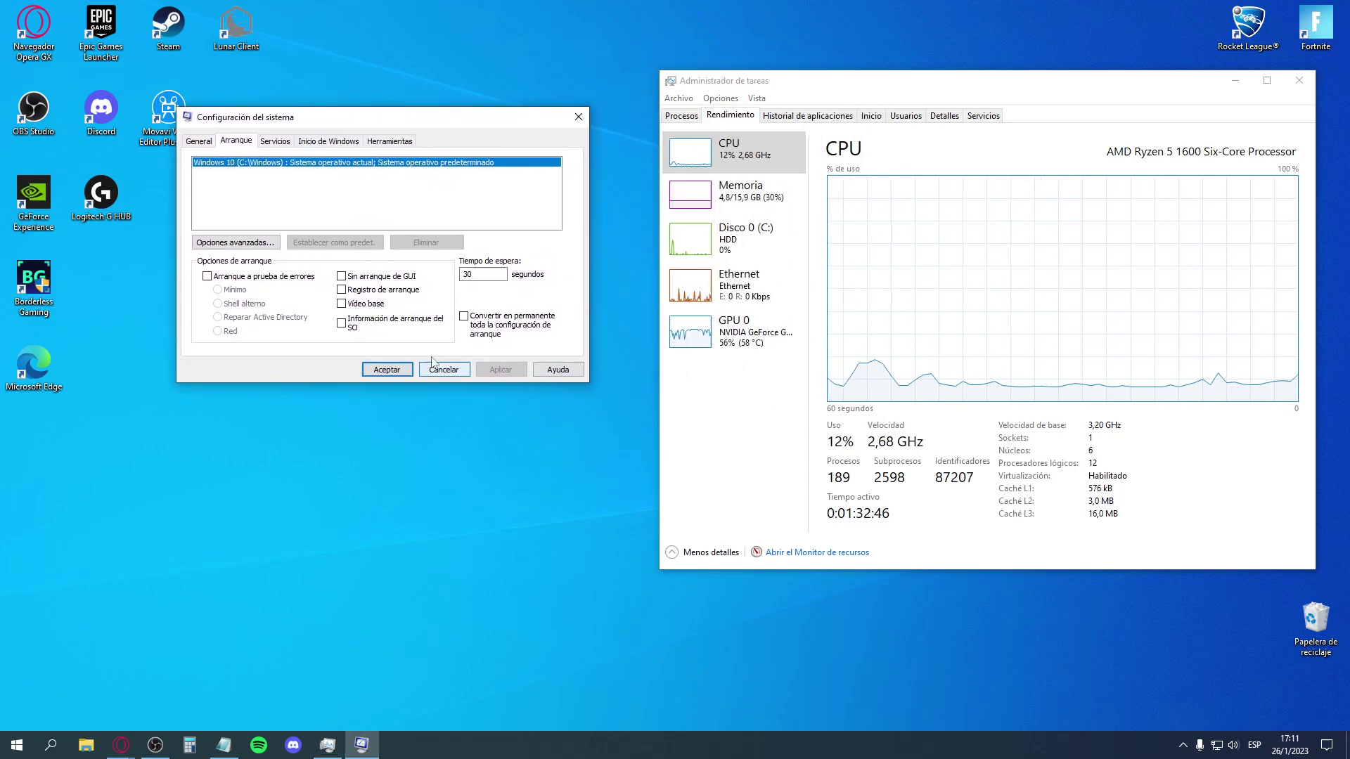
click(234, 242)
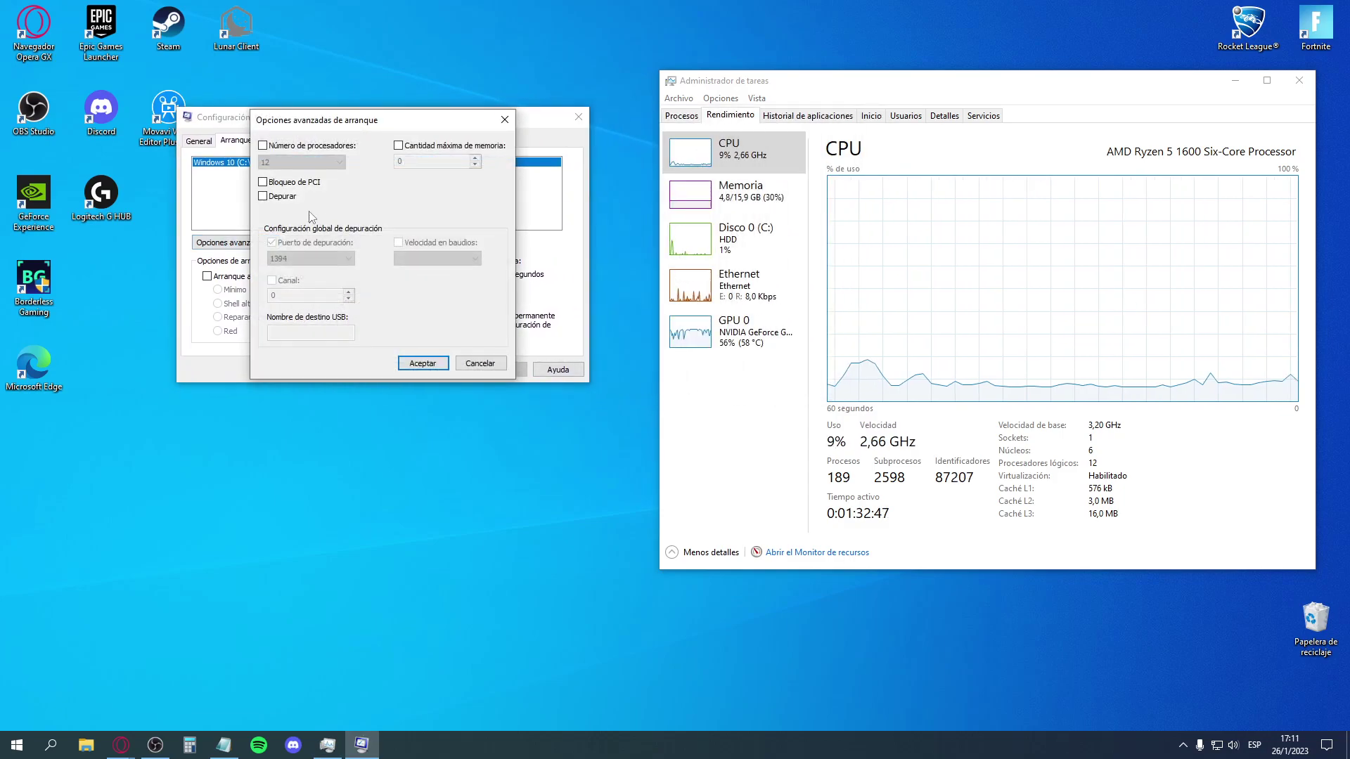
click(306, 149)
click(301, 162)
click(302, 175)
click(429, 363)
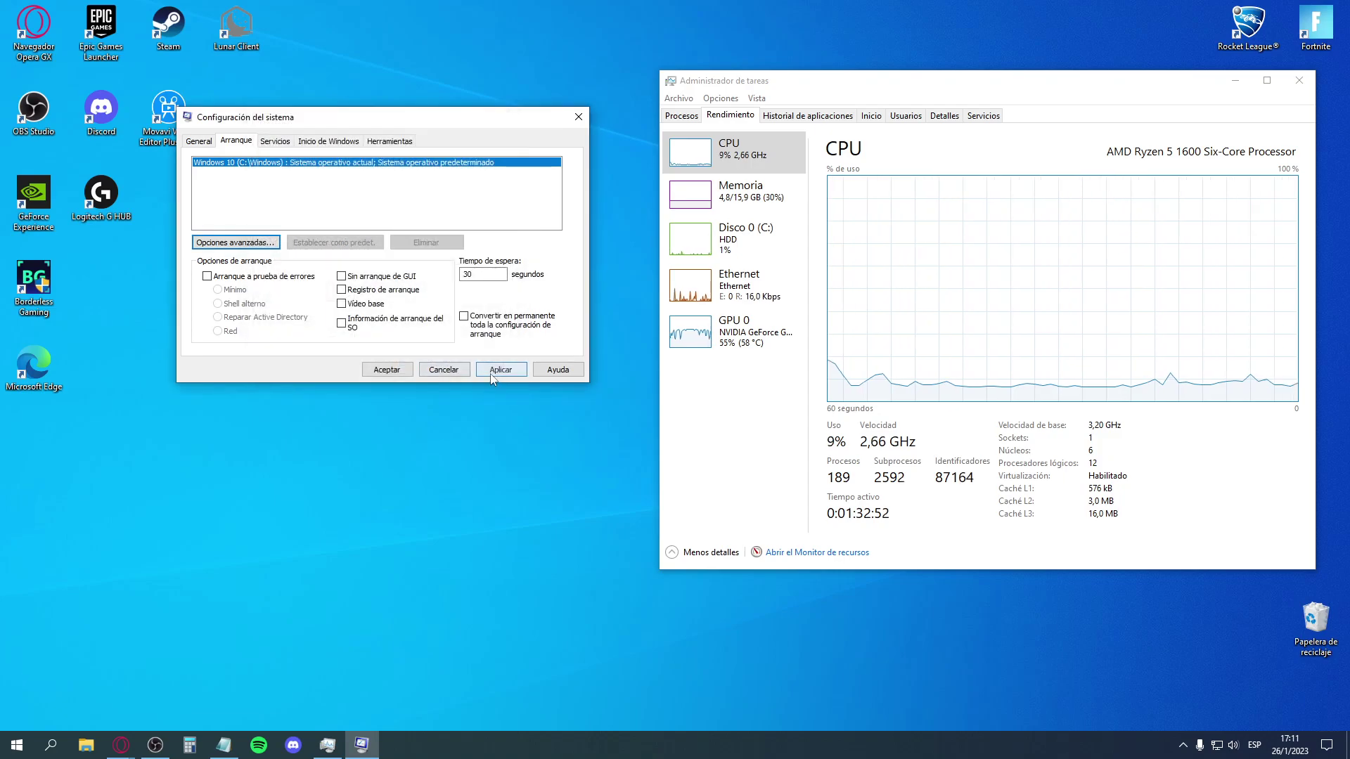
Step: Disable Número de procesadores in the advanced boot options, accept, and reopen the dialog to check it before closing it
click(236, 243)
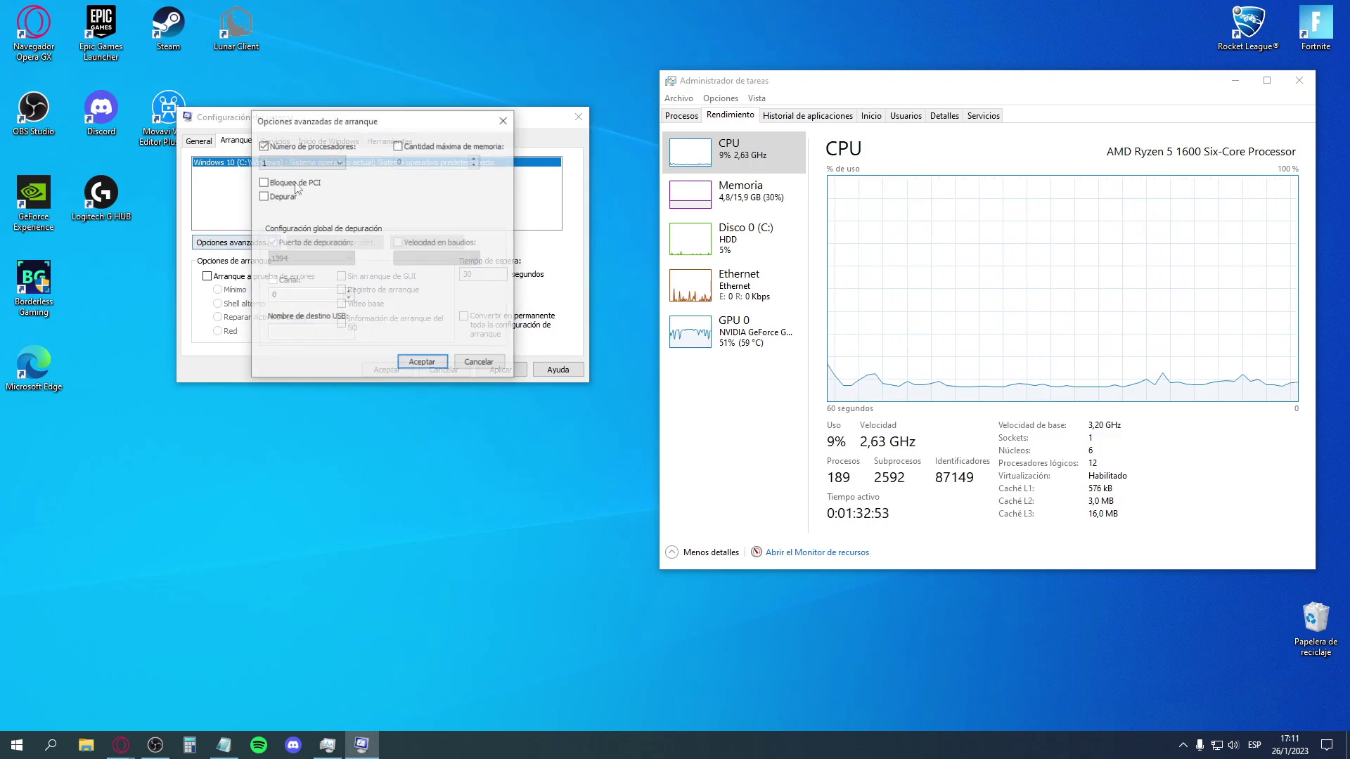
click(433, 366)
click(269, 241)
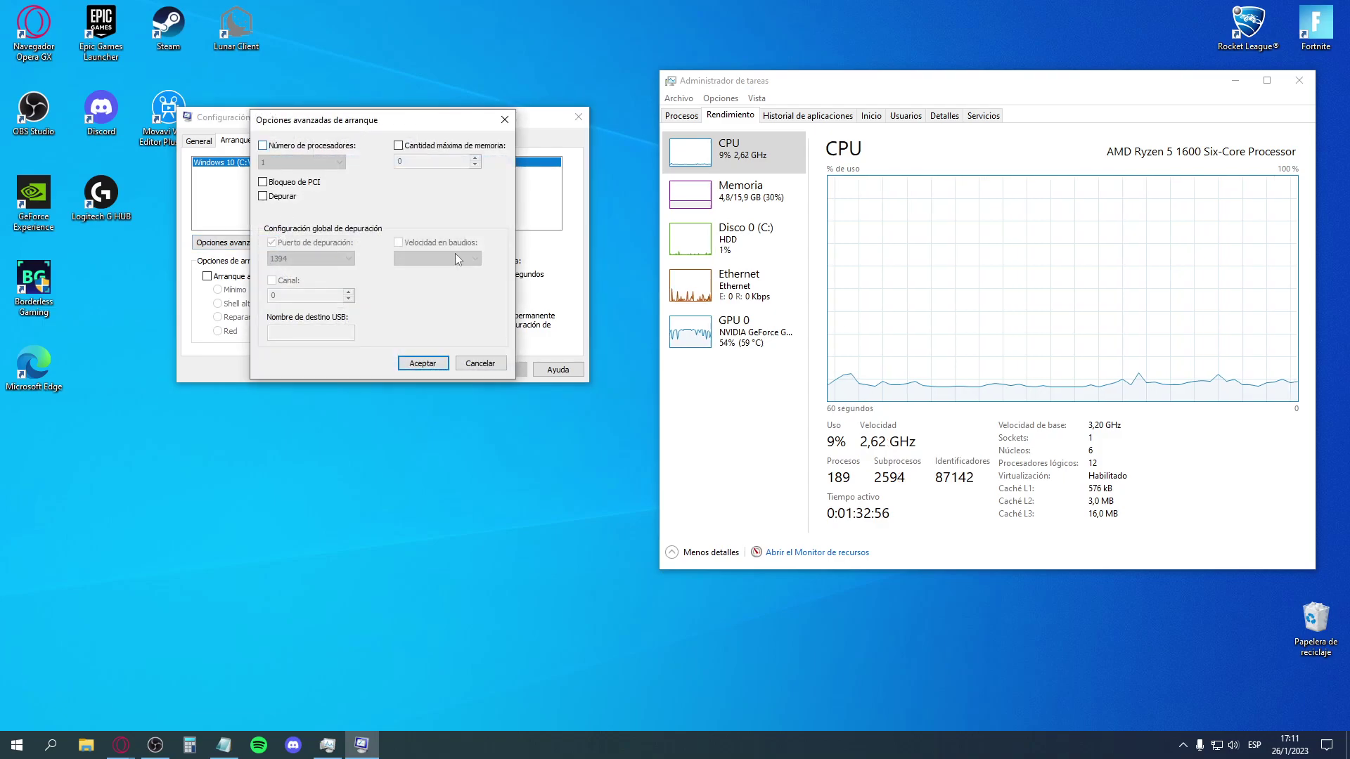
click(422, 363)
click(239, 244)
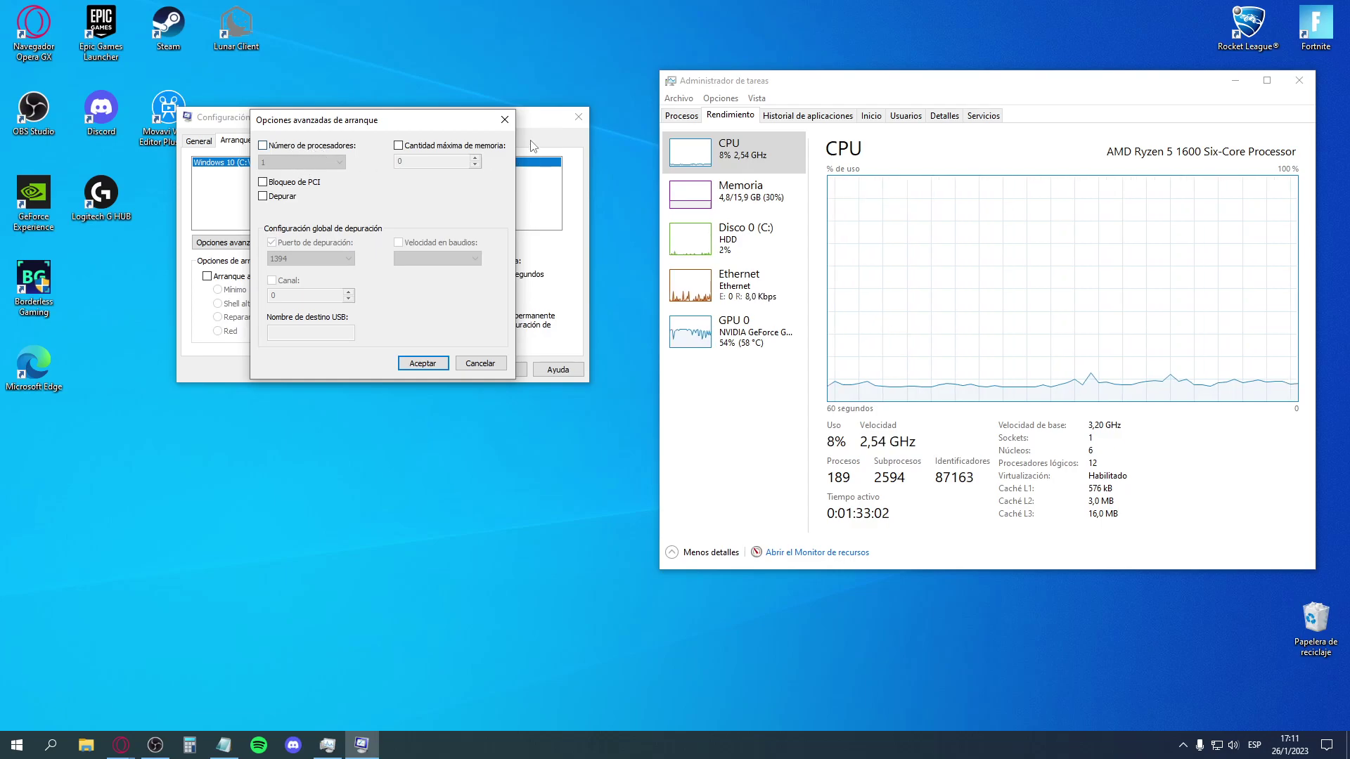
click(505, 119)
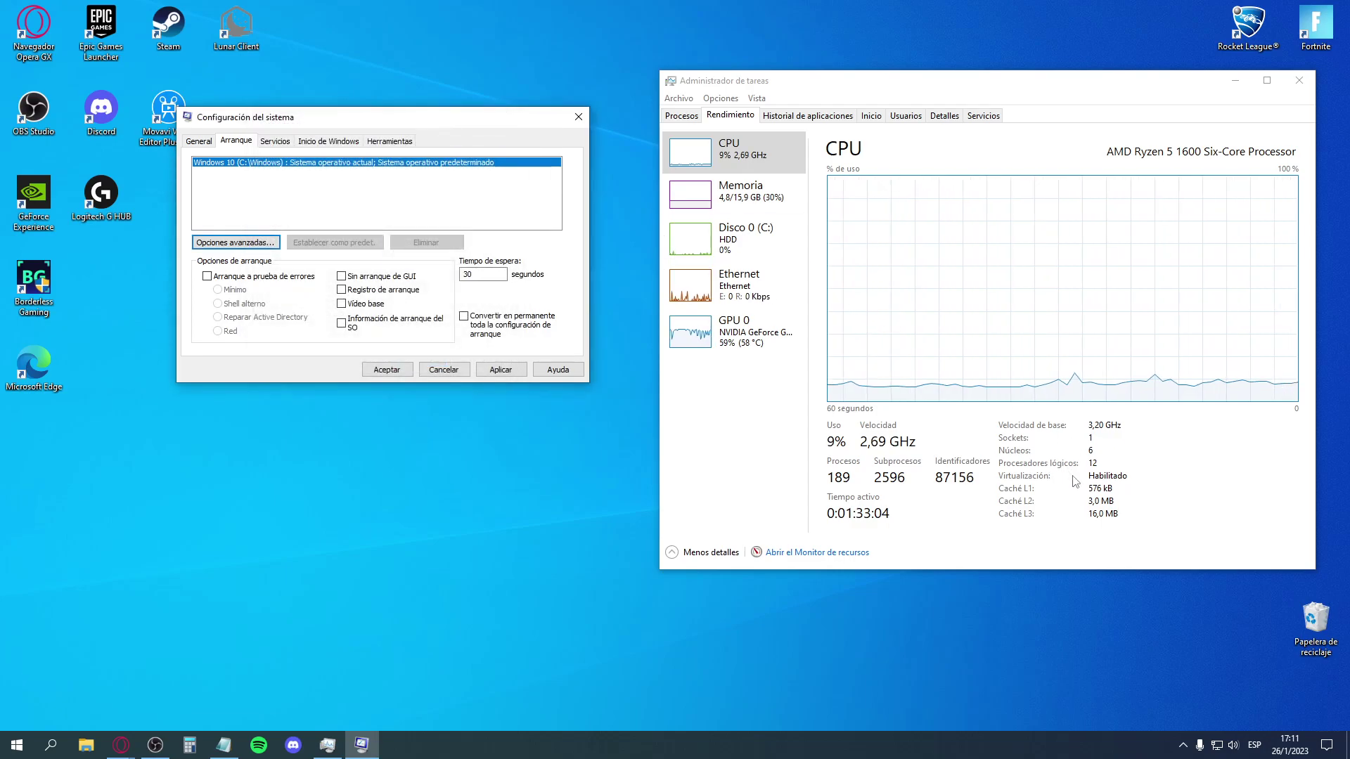
Step: Move Task Manager toward the middle of the desktop, open the Resource Monitor from it and enlarge the monitor's window
drag(1001, 89, 616, 55)
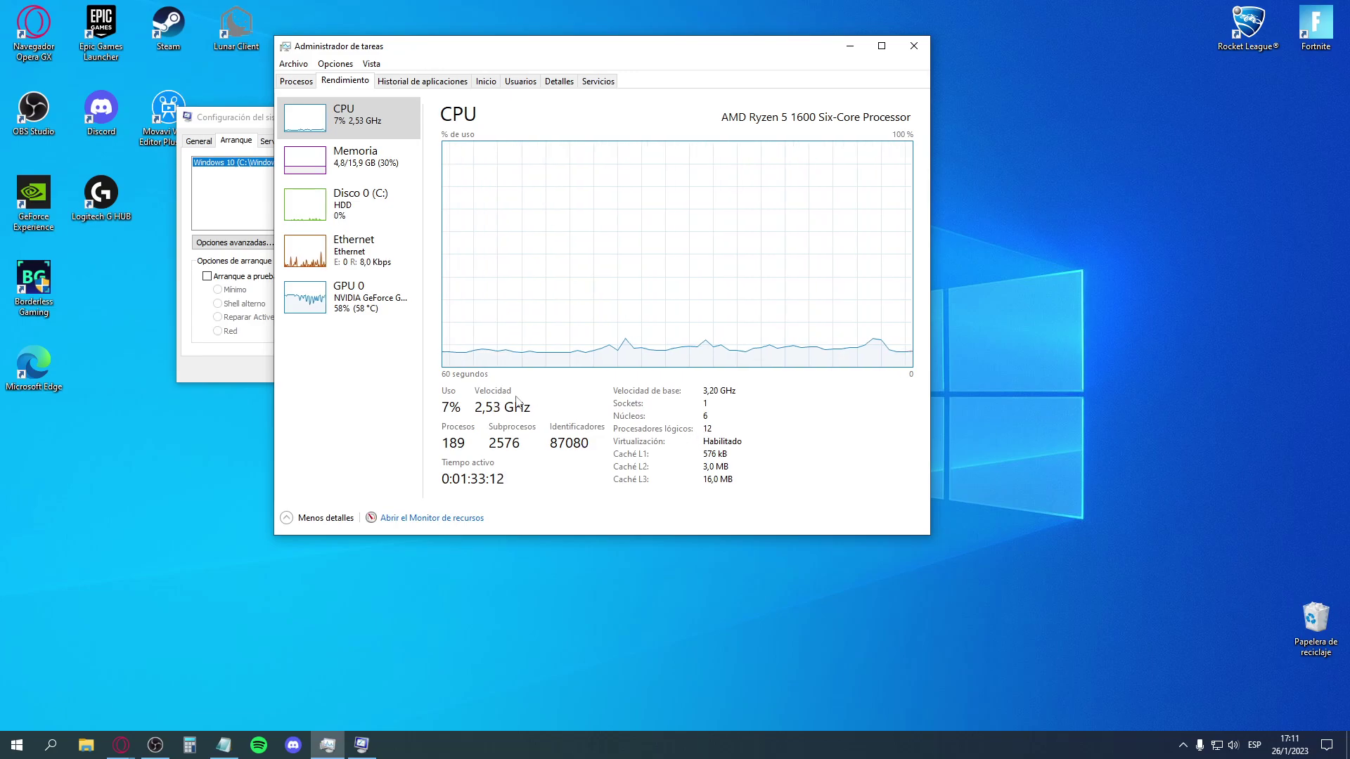
click(441, 518)
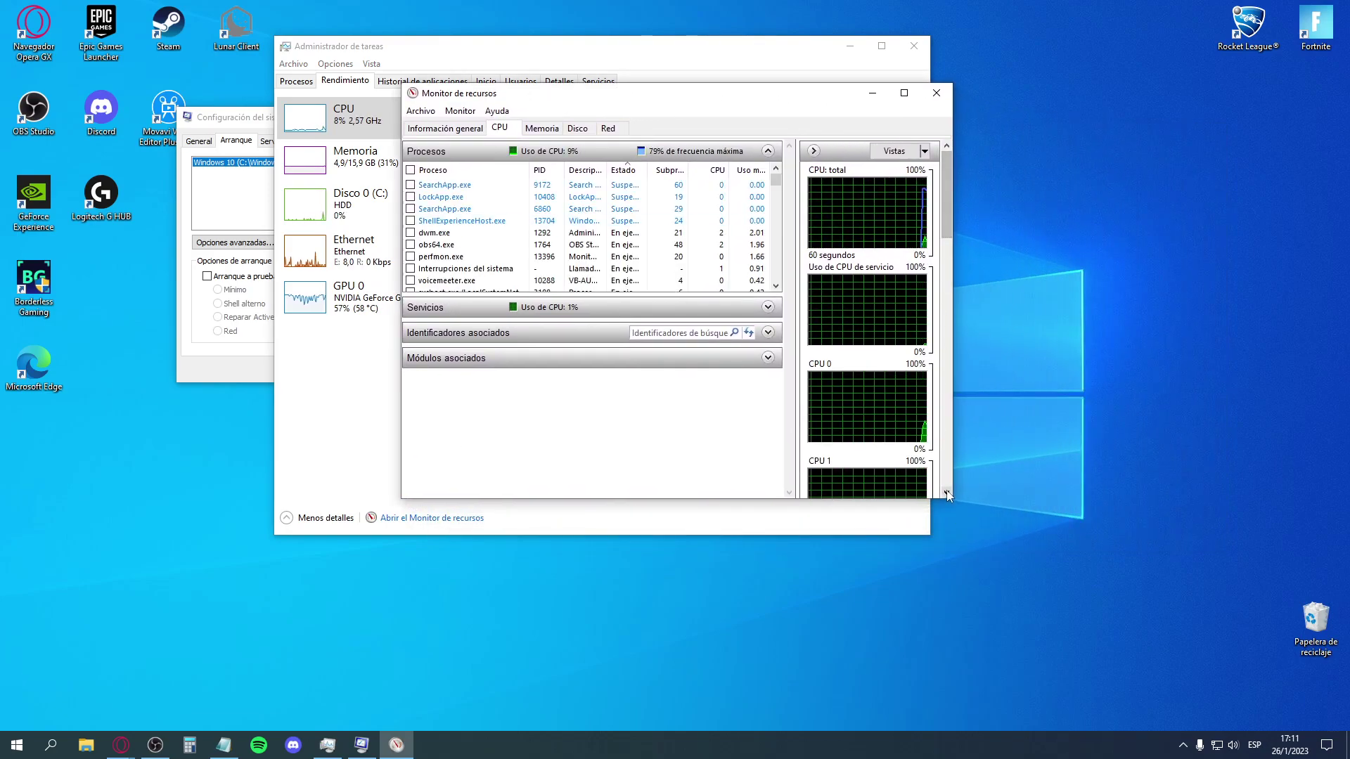
drag(951, 496, 1096, 496)
drag(937, 501, 937, 657)
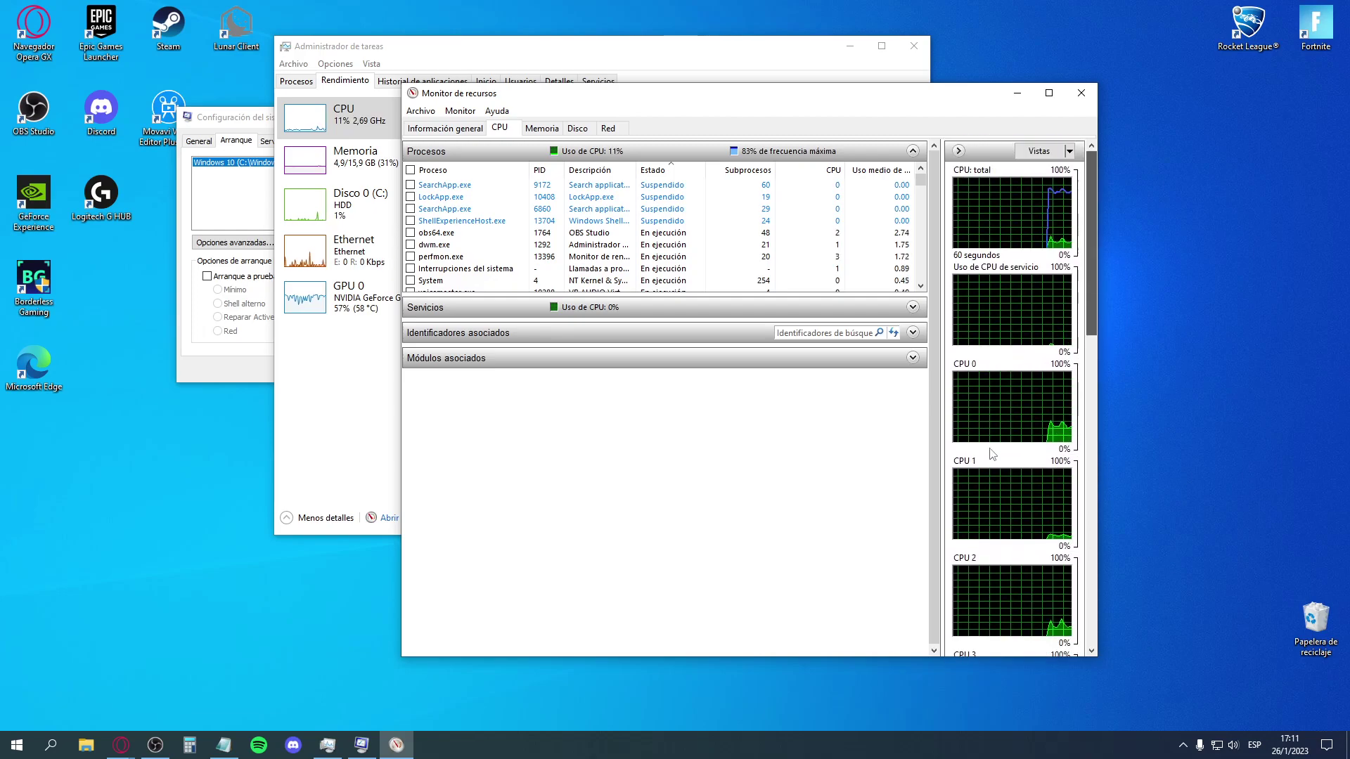
Step: Examine the individual CPU graphs in Resource Monitor, close it, and move Task Manager clear of System Configuration
scroll(992, 453, down, 6)
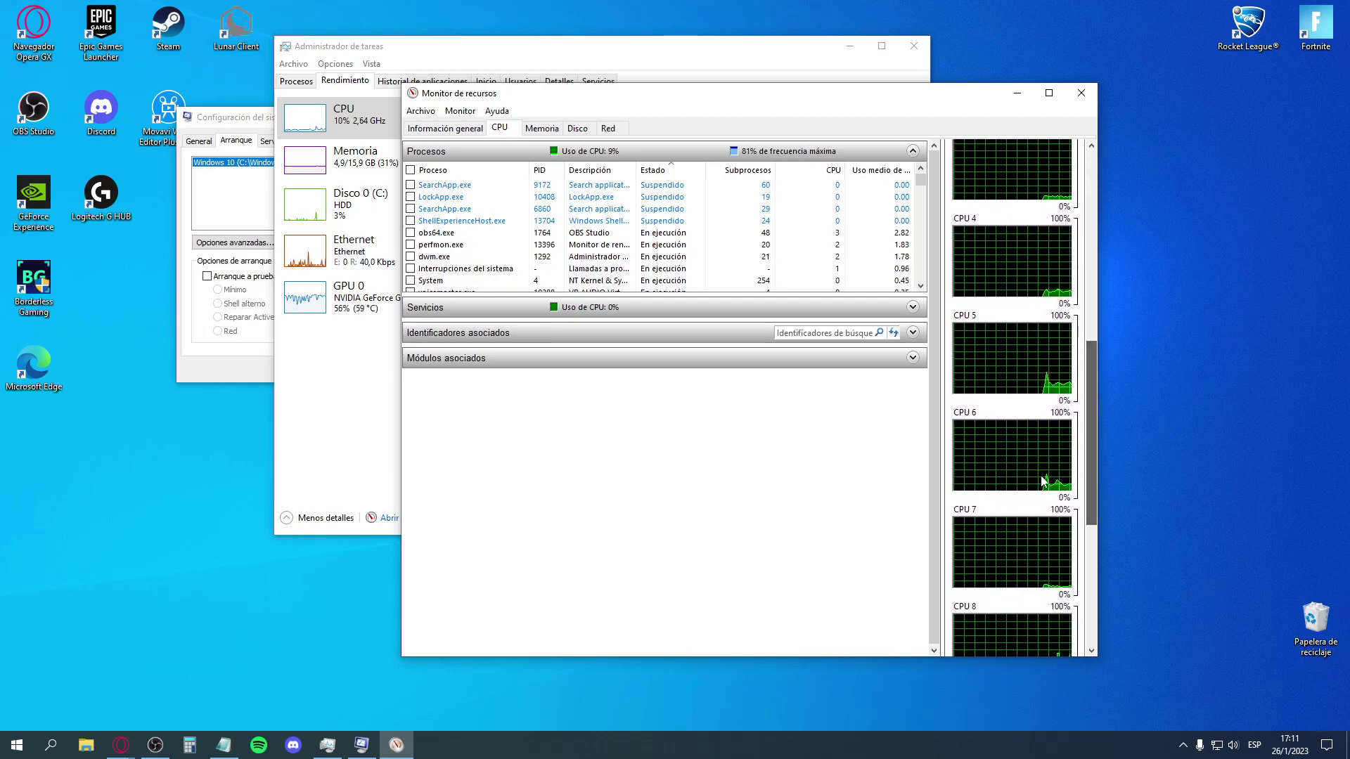
drag(1087, 444, 1083, 572)
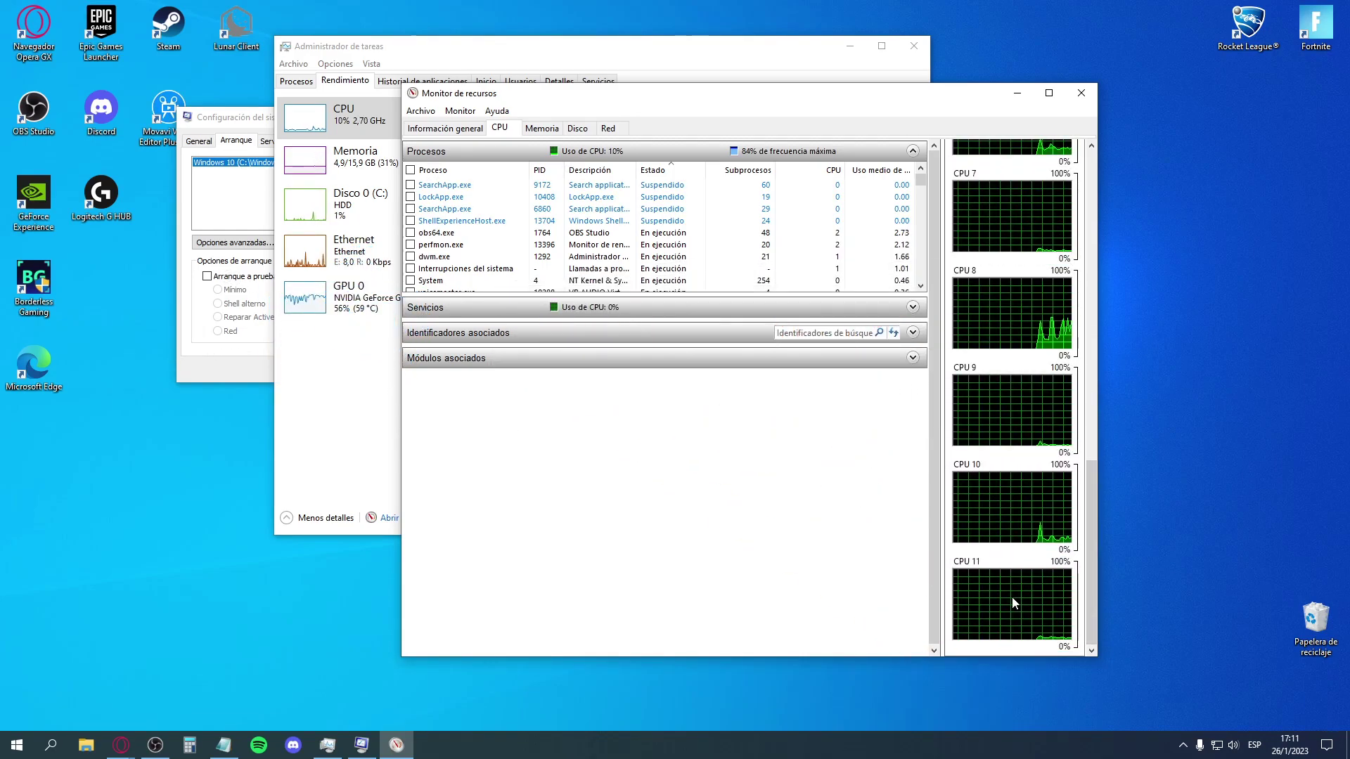
drag(1095, 534, 1085, 290)
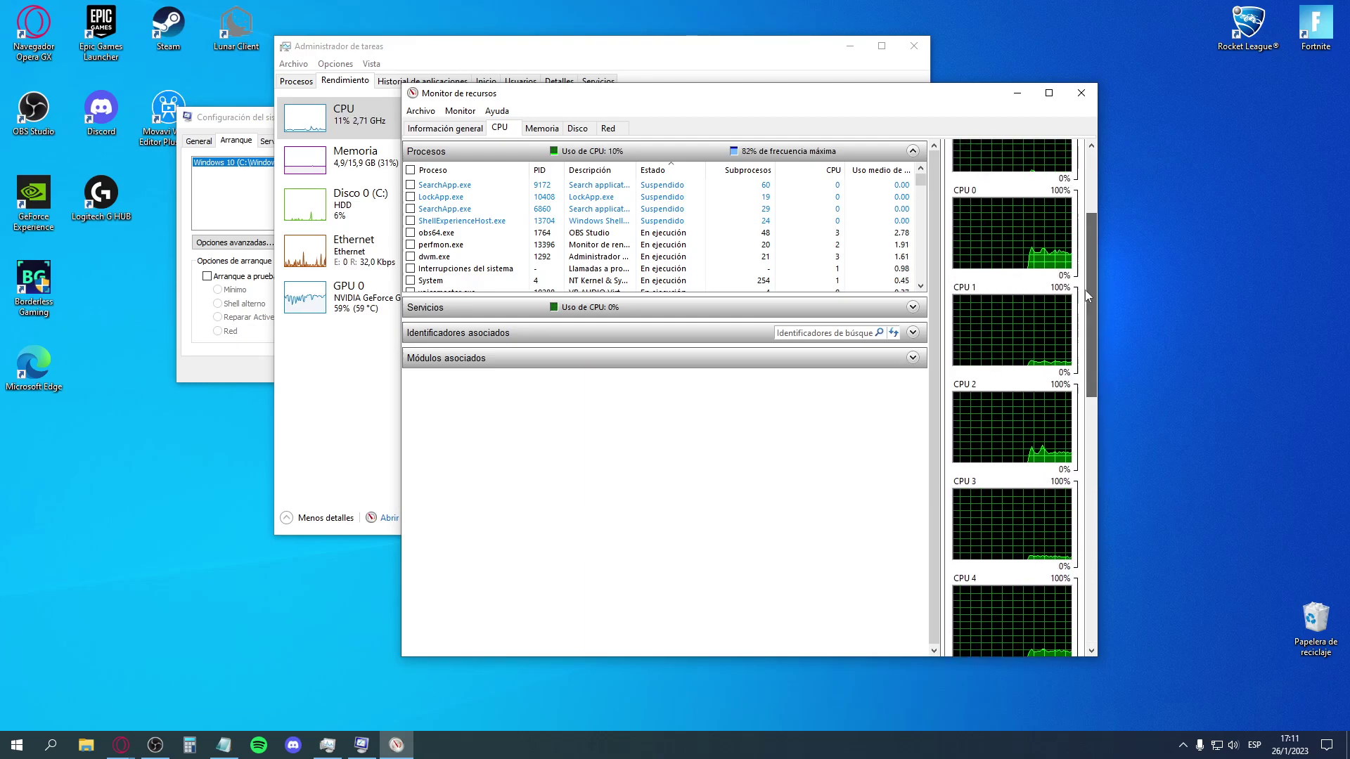
click(1081, 94)
drag(654, 50, 993, 59)
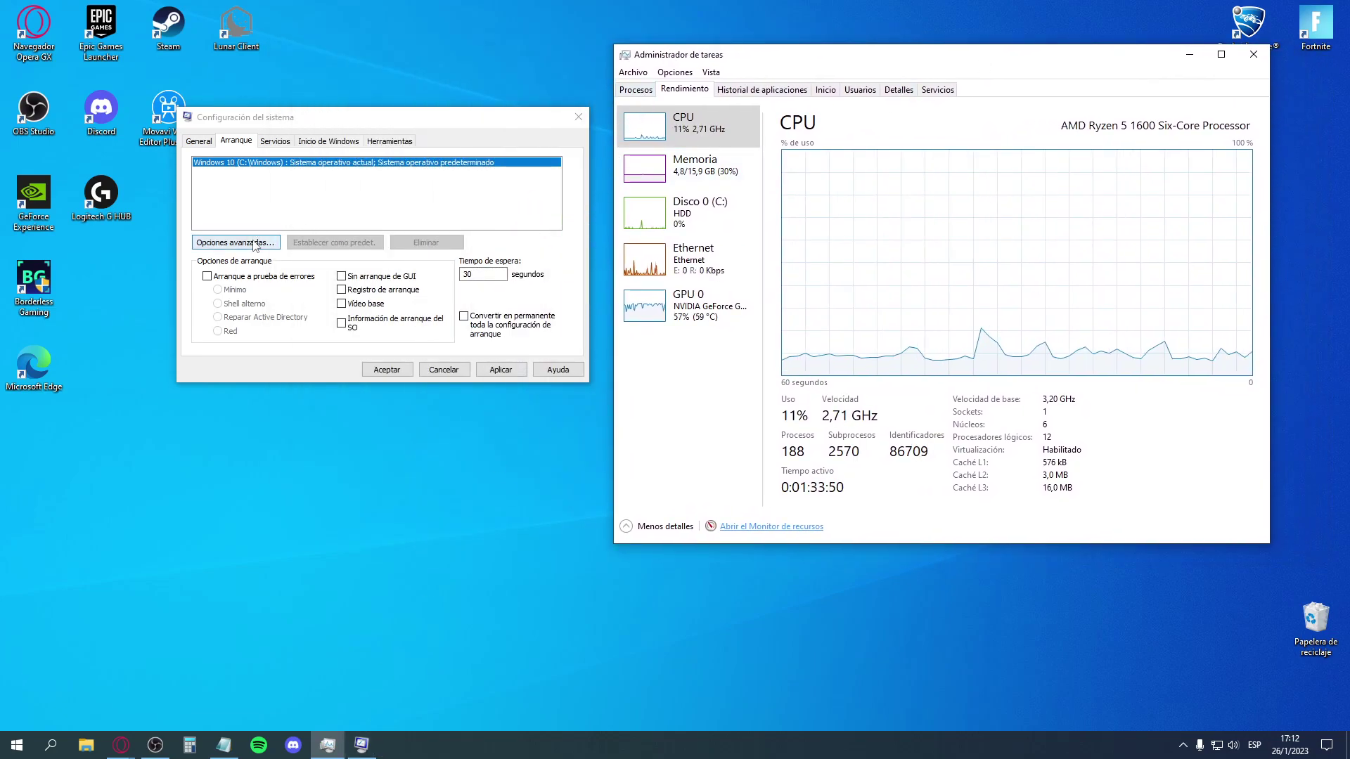
Step: Try enabling Número de procesadores with a value from its list in the advanced boot options, then cancel System Configuration
click(254, 244)
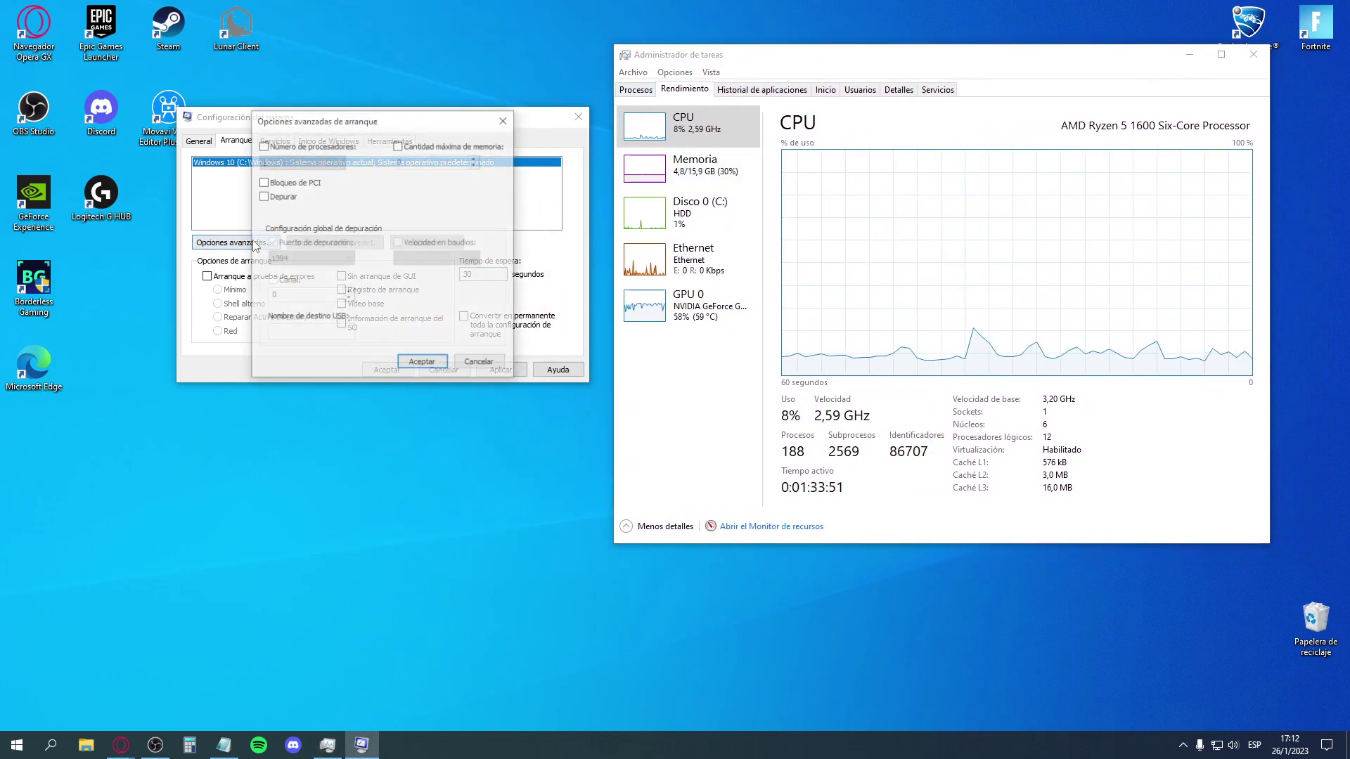
click(335, 149)
click(302, 162)
click(301, 280)
click(441, 366)
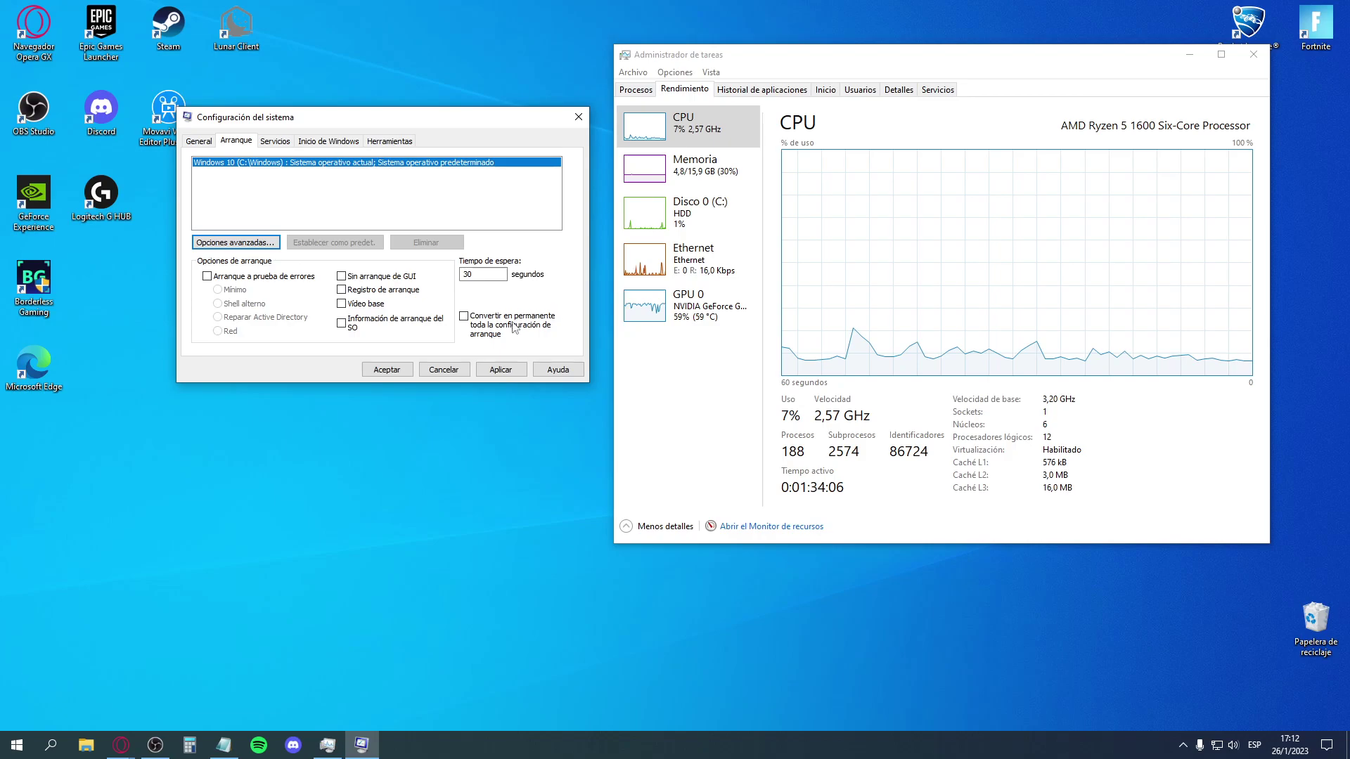
click(443, 369)
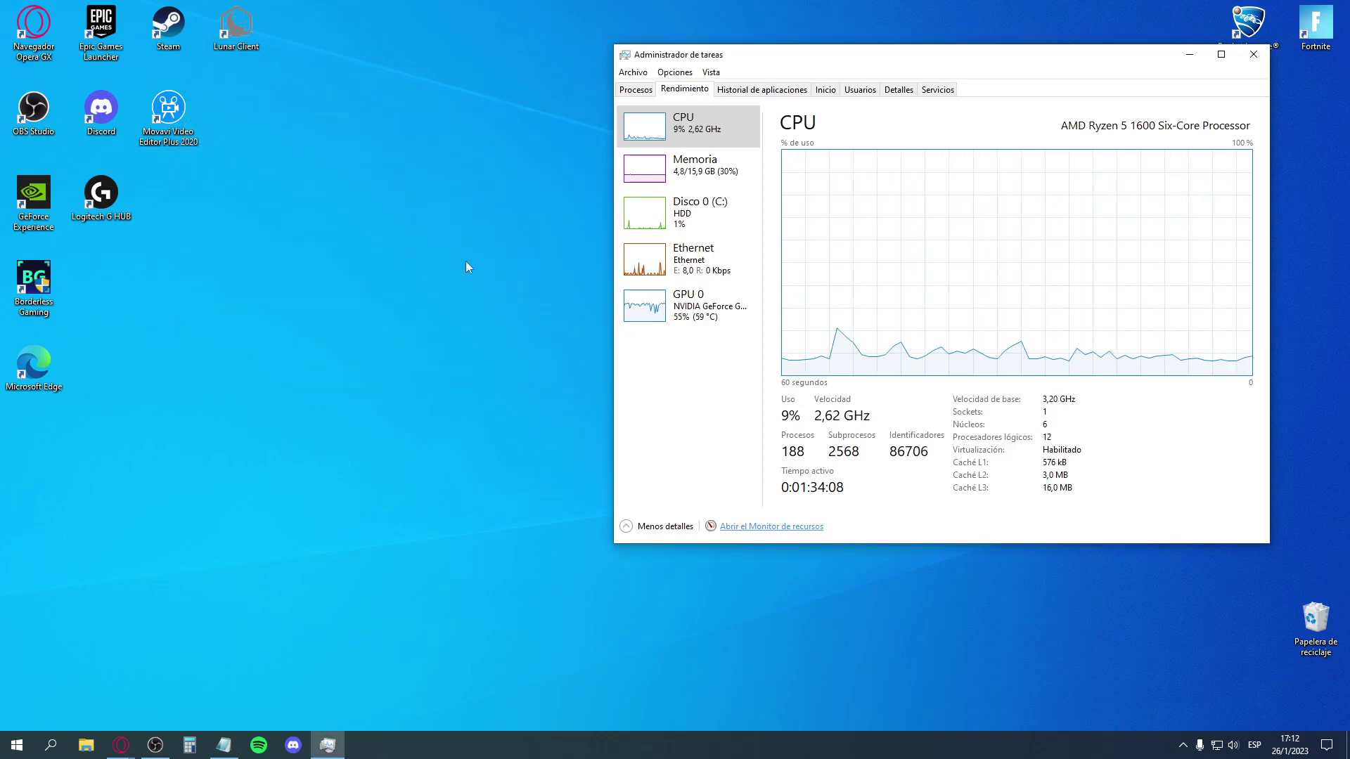
click(16, 743)
key(Escape)
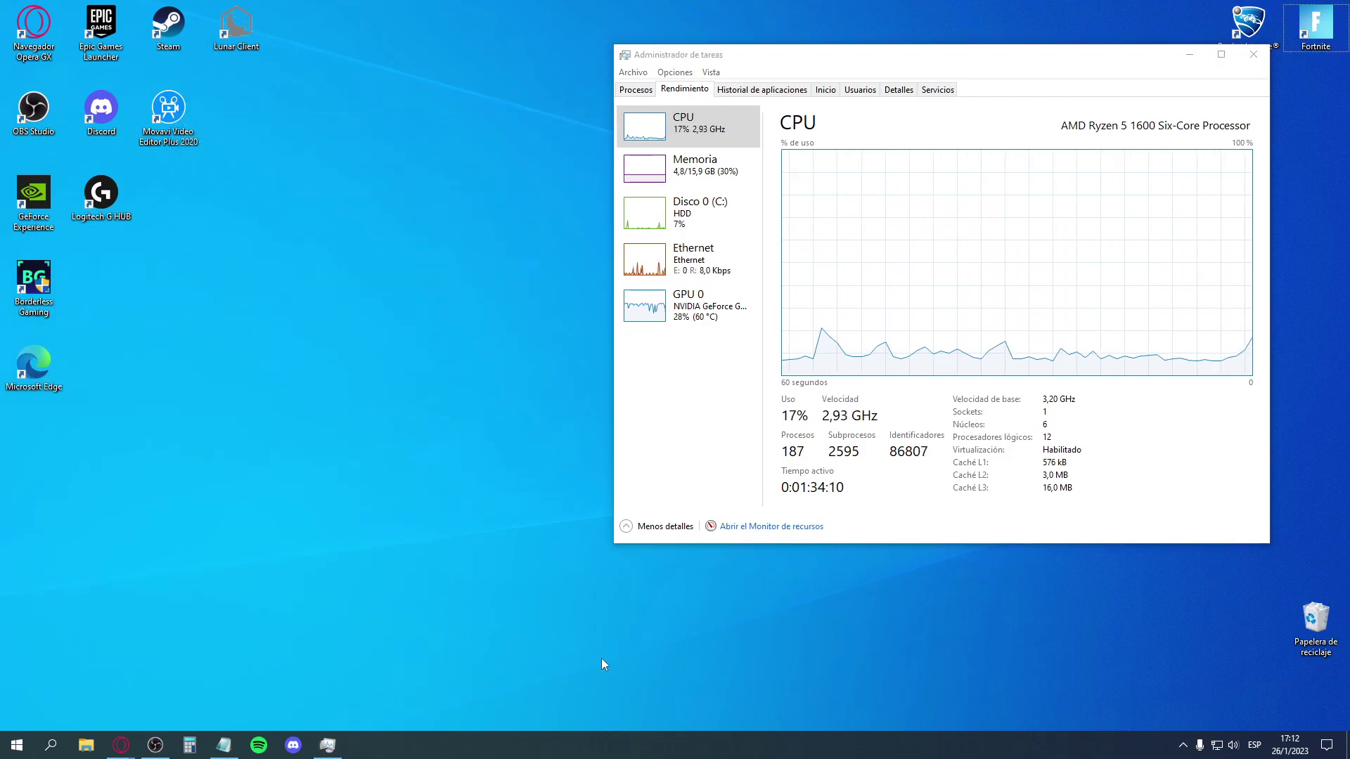
Step: Launch System Configuration by running MSCONFIG
key(super+r)
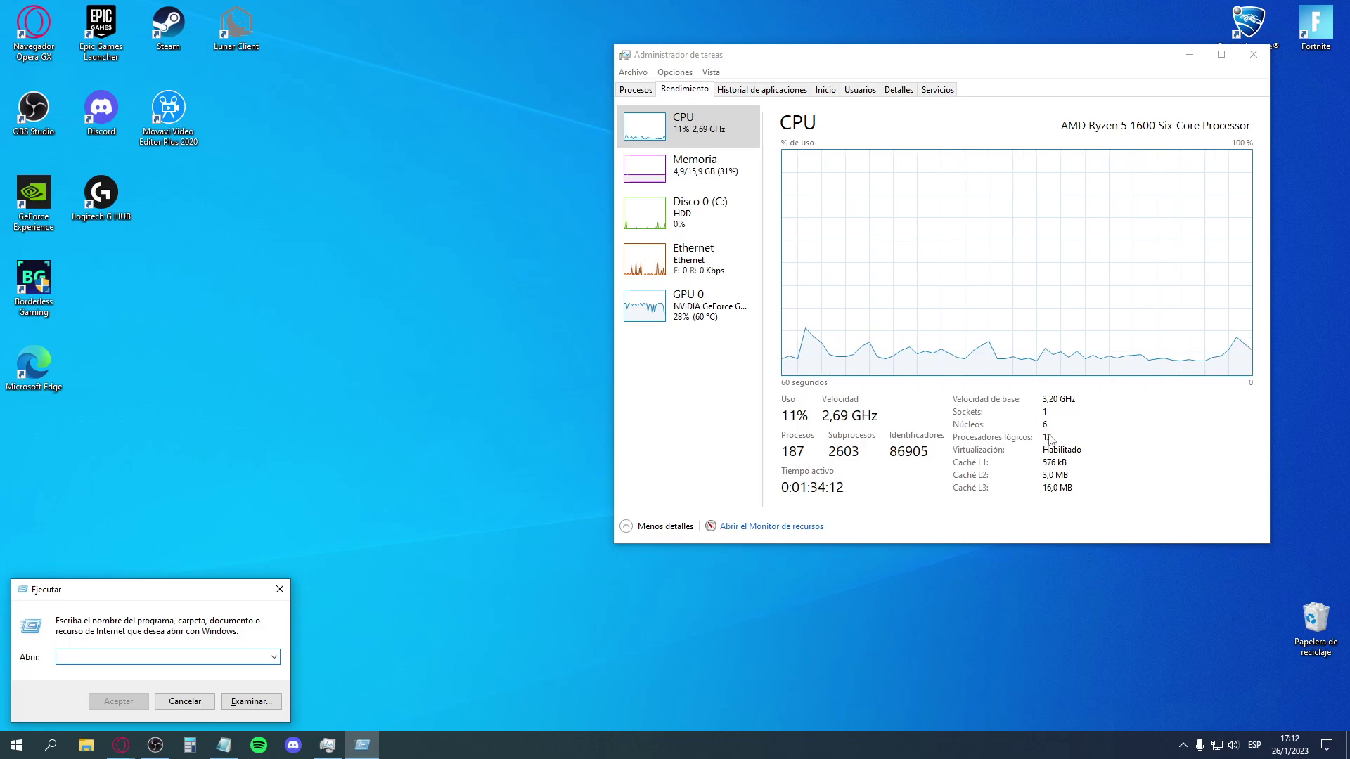
text(MSCO)
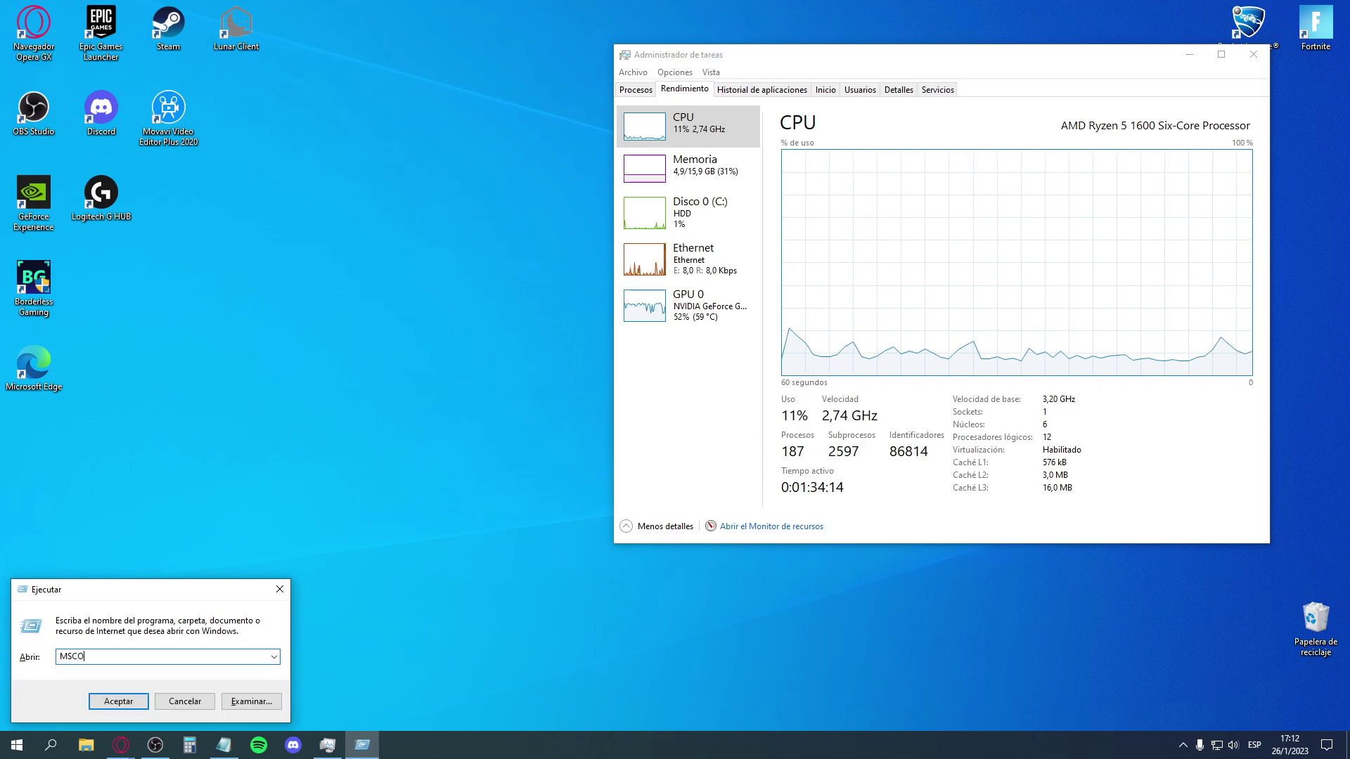
text(NFIG)
key(Return)
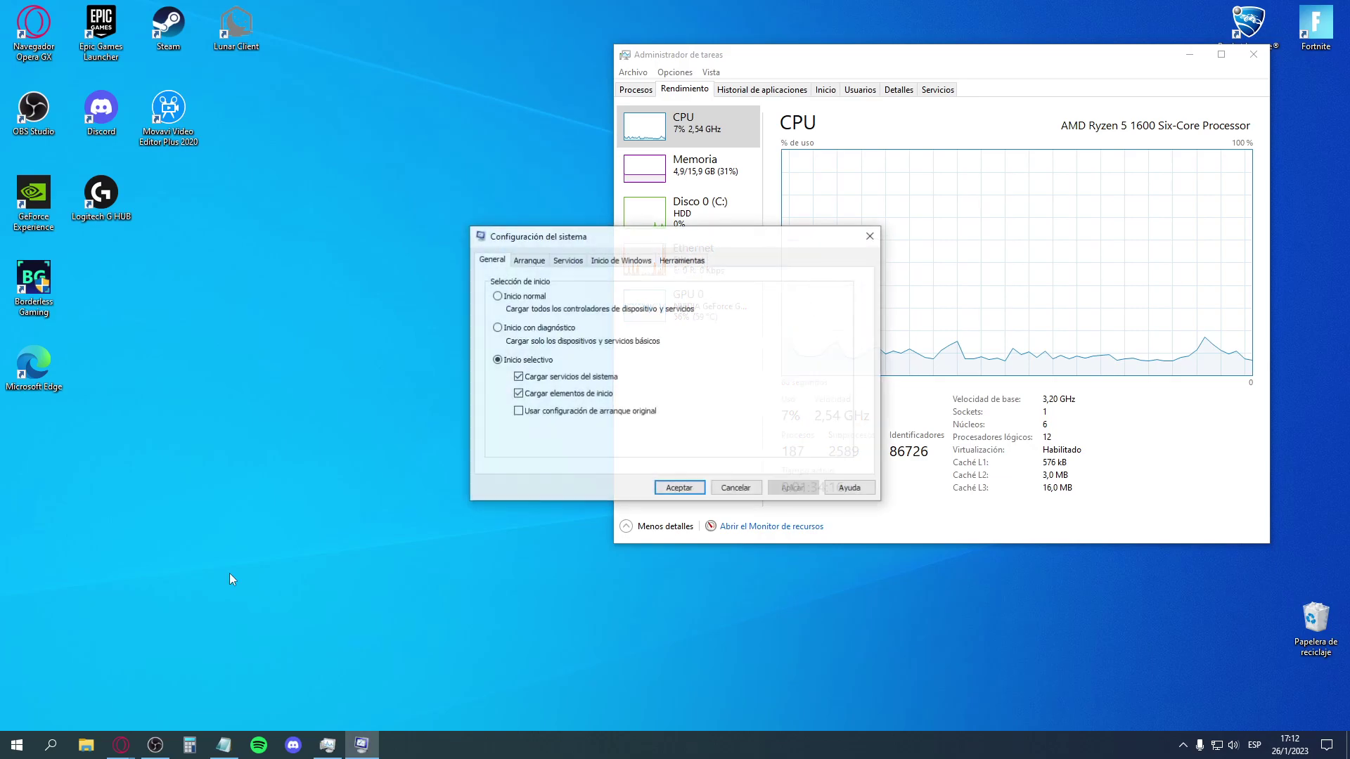
Step: Check the Número de procesadores setting in the Windows 10 advanced boot options, then close System Configuration without applying anything
click(538, 260)
click(555, 362)
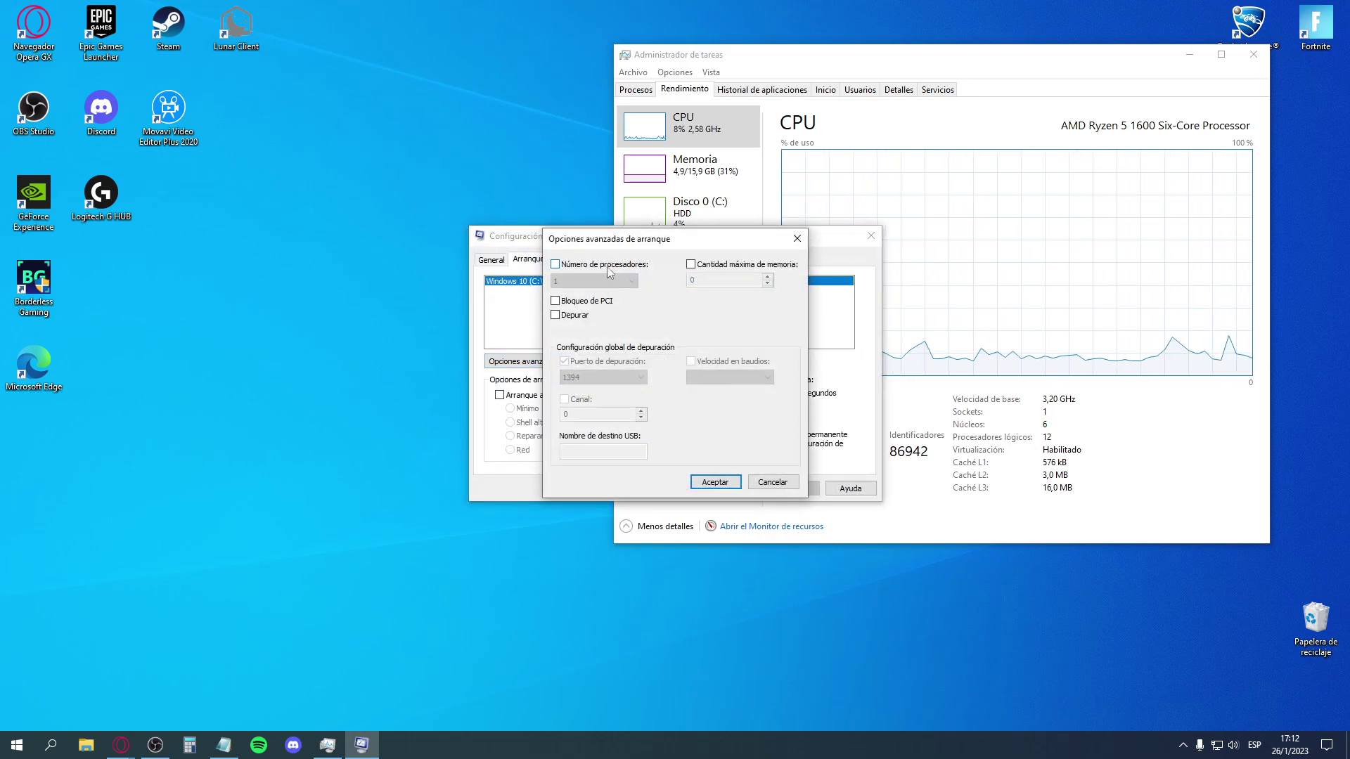
click(717, 481)
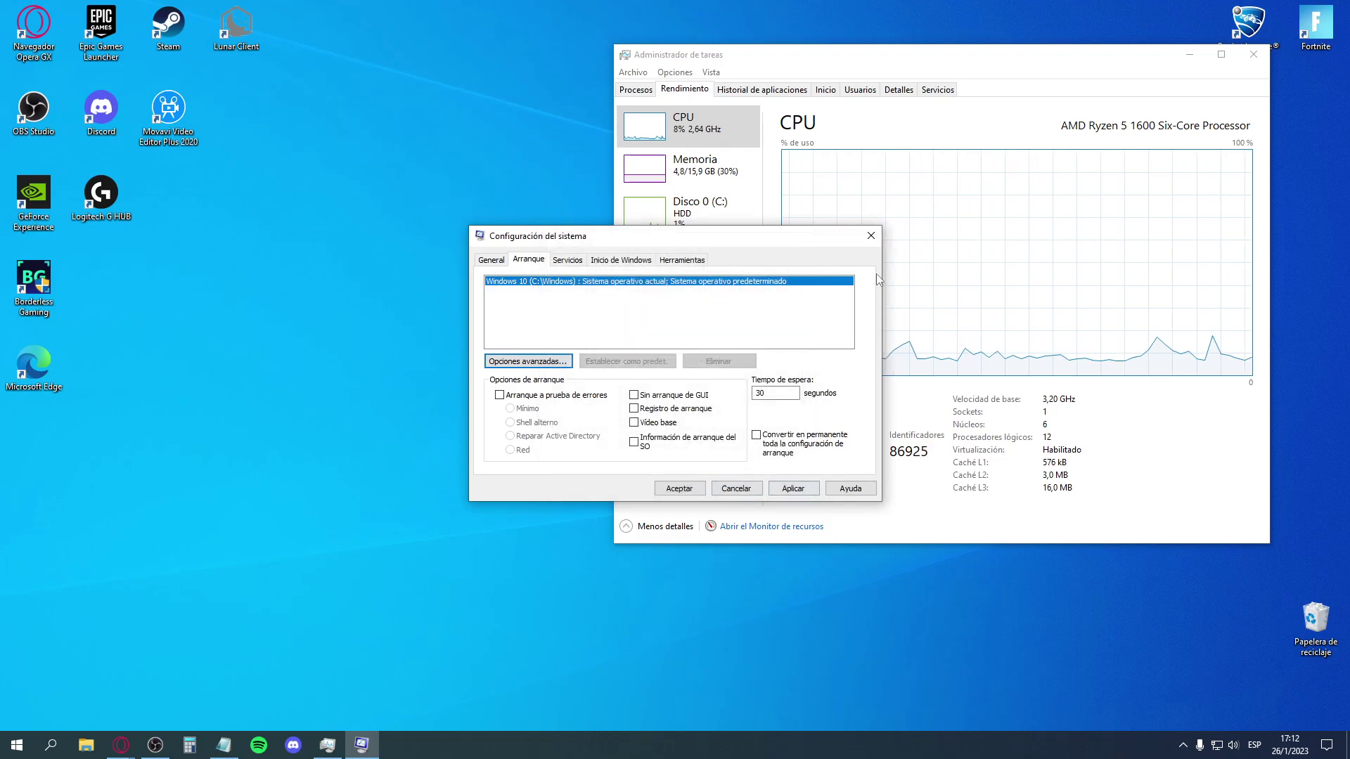
click(870, 238)
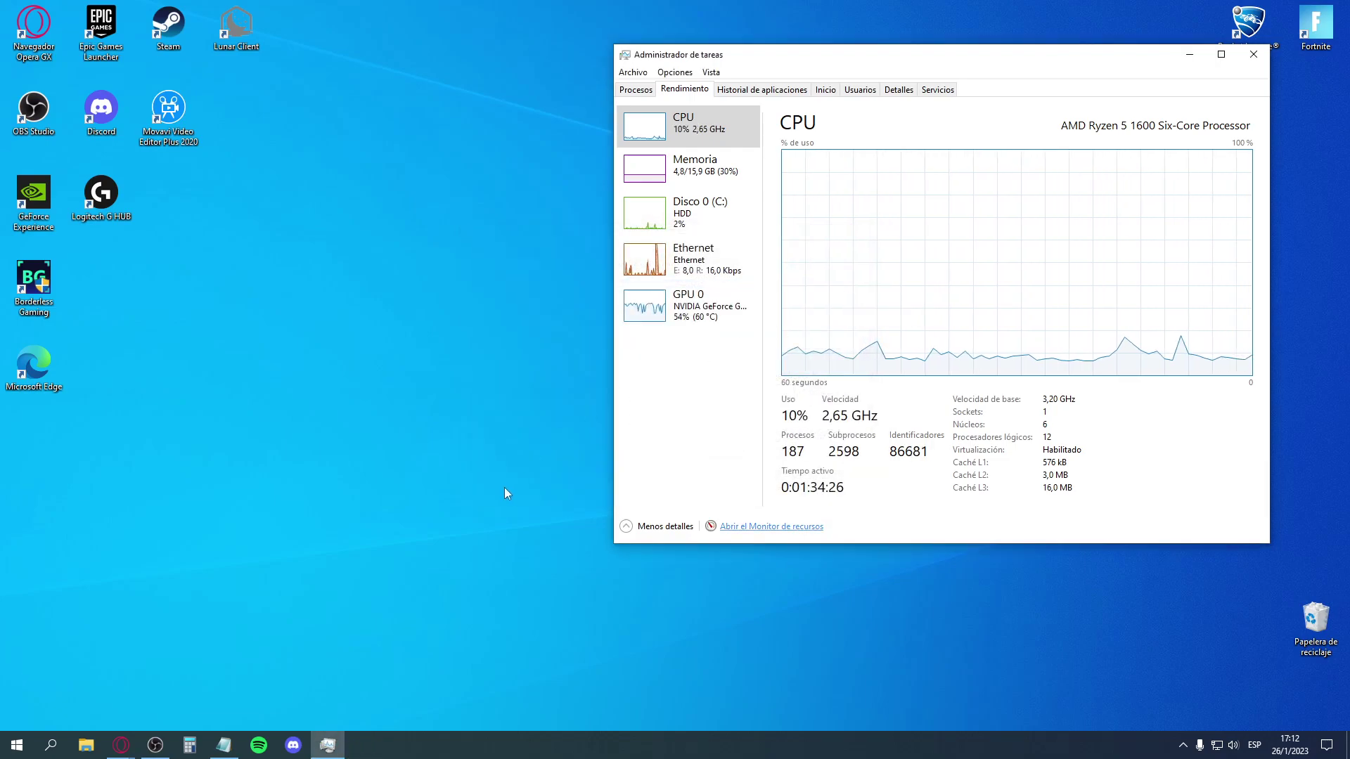
Step: Open the Equilibrado power plan settings through a search, go to Opciones de energía, and open the start/power button behaviour settings
click(447, 501)
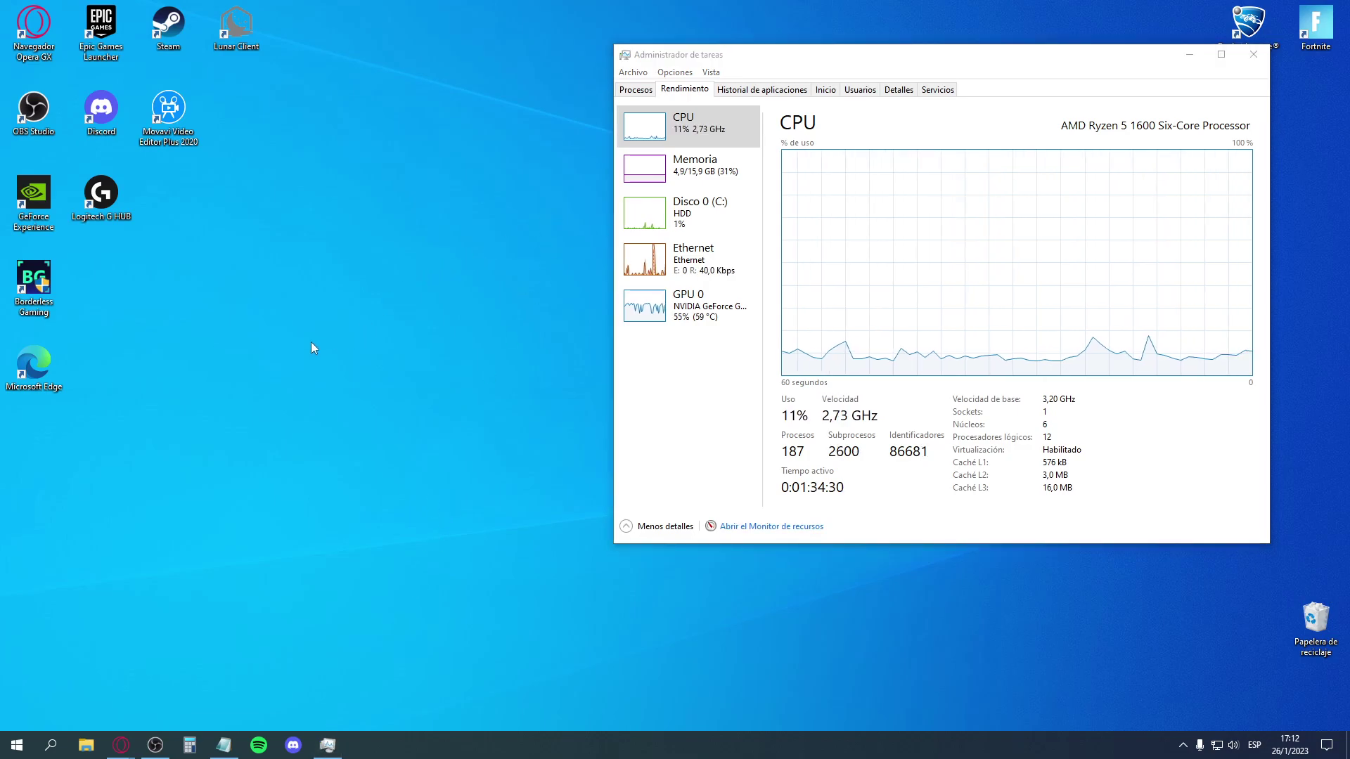
click(49, 744)
click(188, 411)
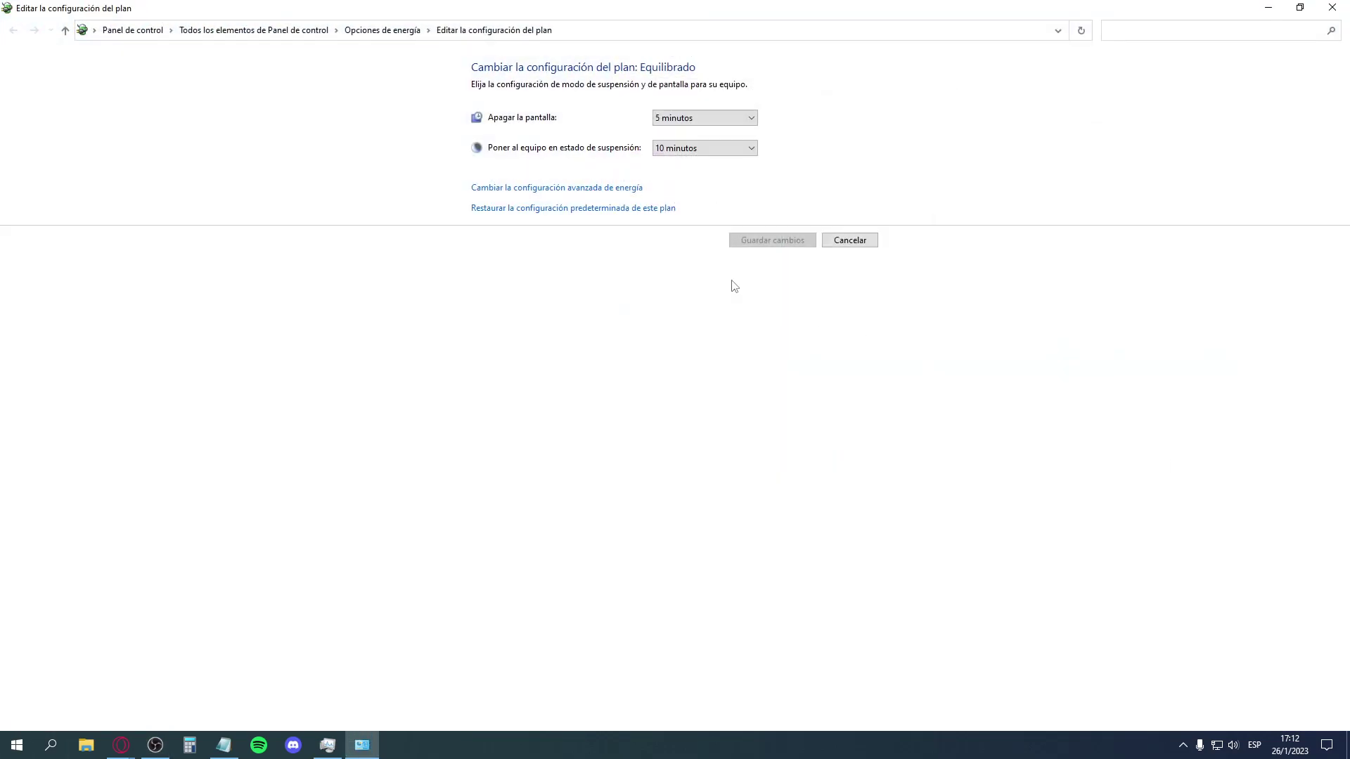
click(382, 30)
click(65, 104)
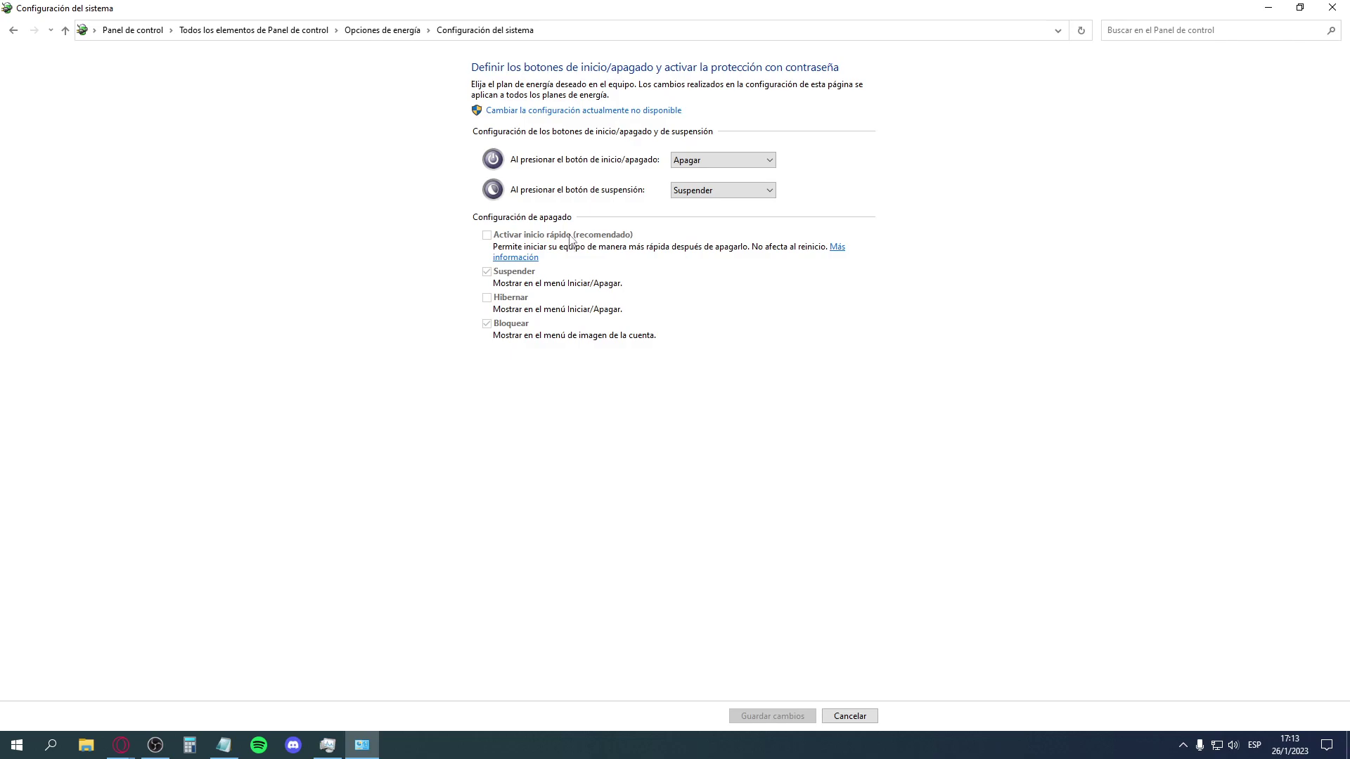
Step: Bring Task Manager to the front, minimize the power settings window, and move Task Manager toward the upper middle of the desktop
click(328, 745)
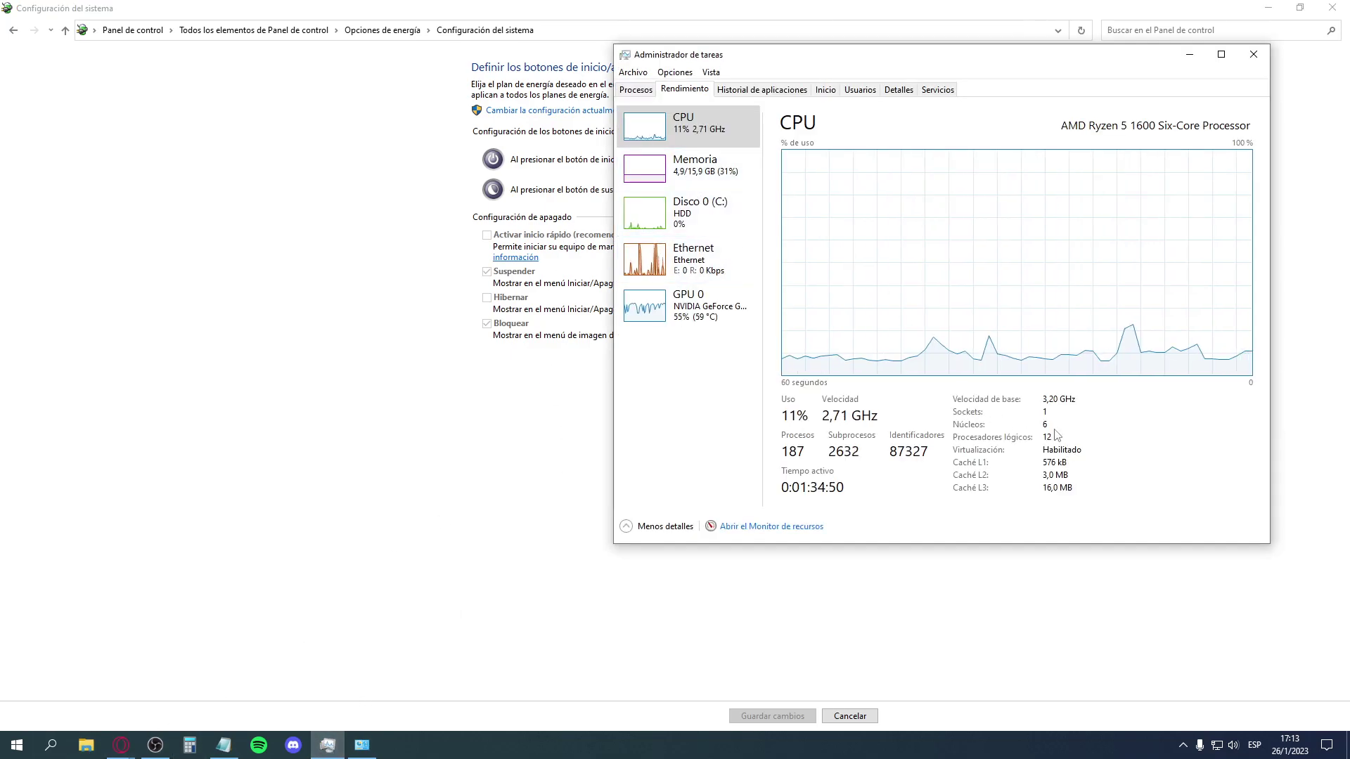
click(1280, 12)
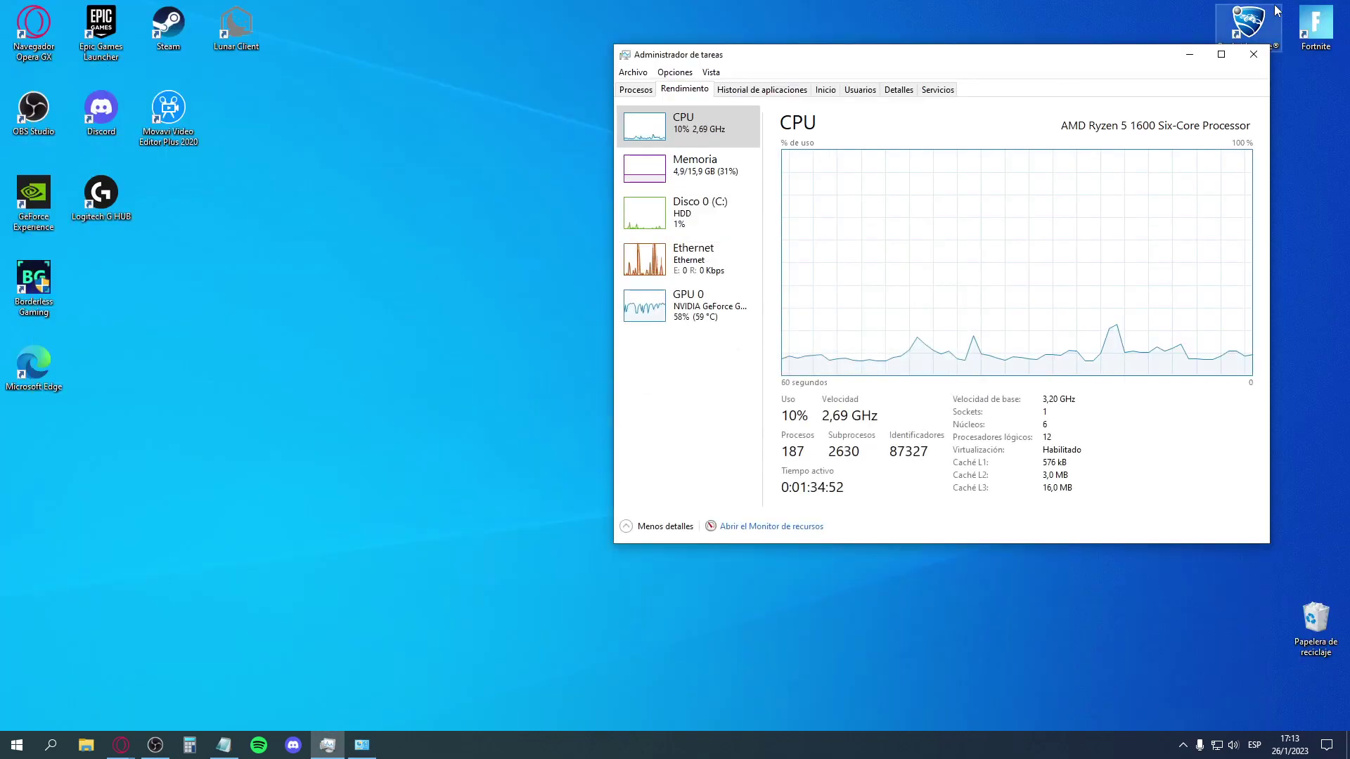
drag(707, 61, 606, 62)
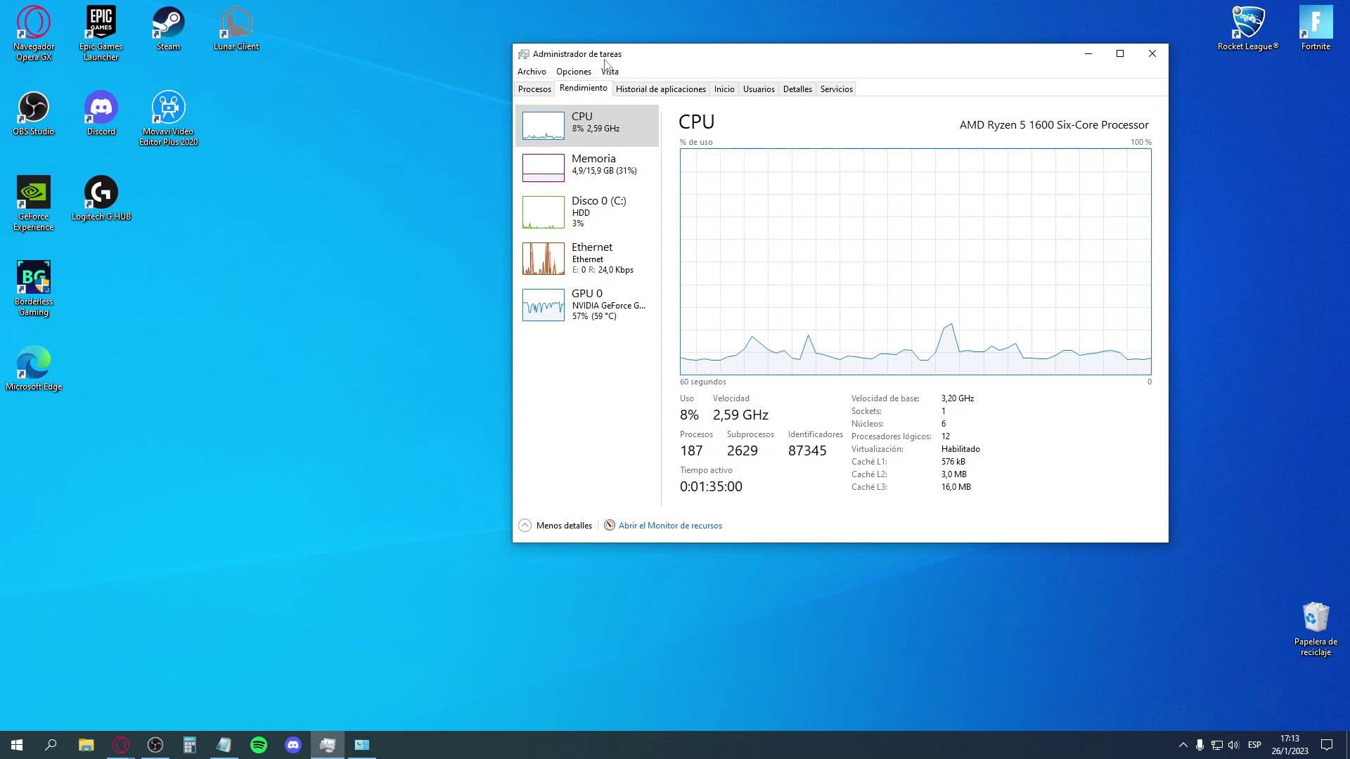
drag(594, 60, 535, 35)
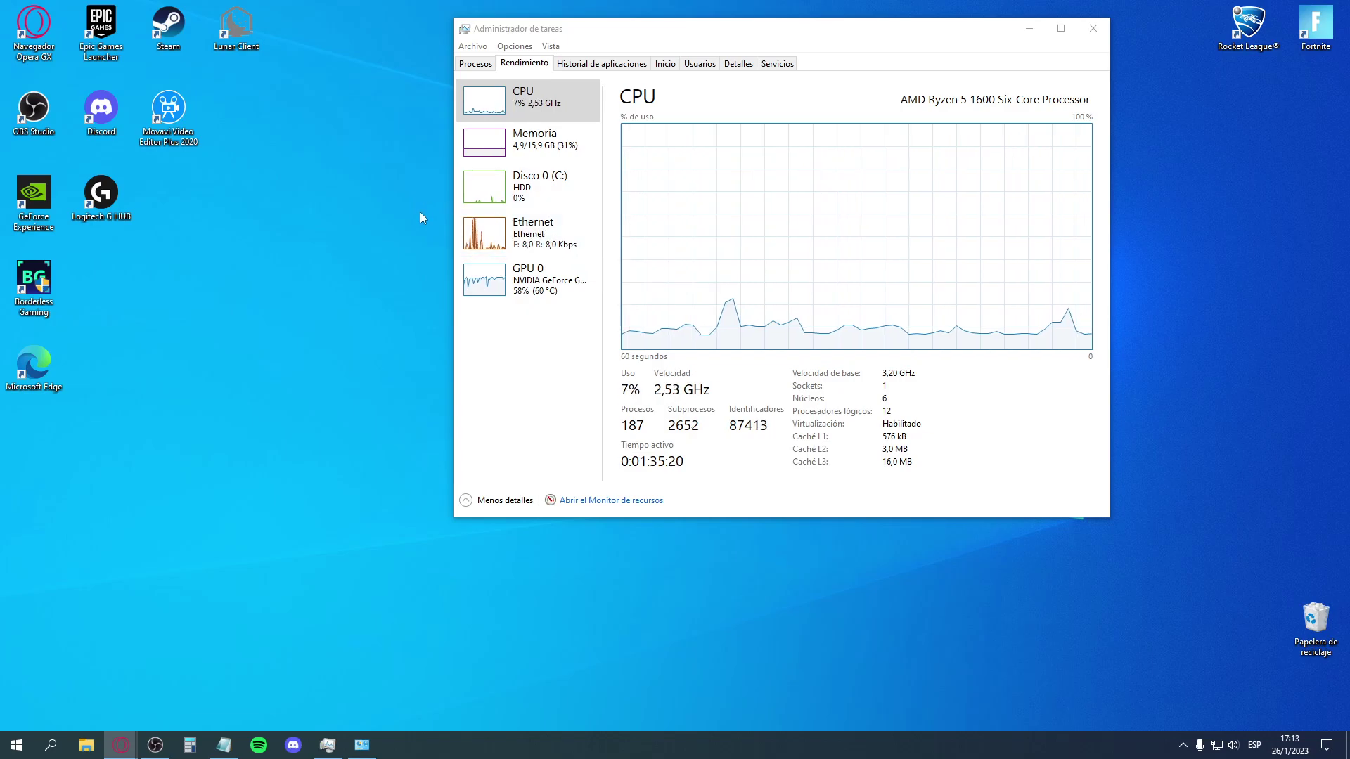
Step: Show the running processes in Task Manager, then enlarge its window in both directions and reposition it on the desktop
click(485, 65)
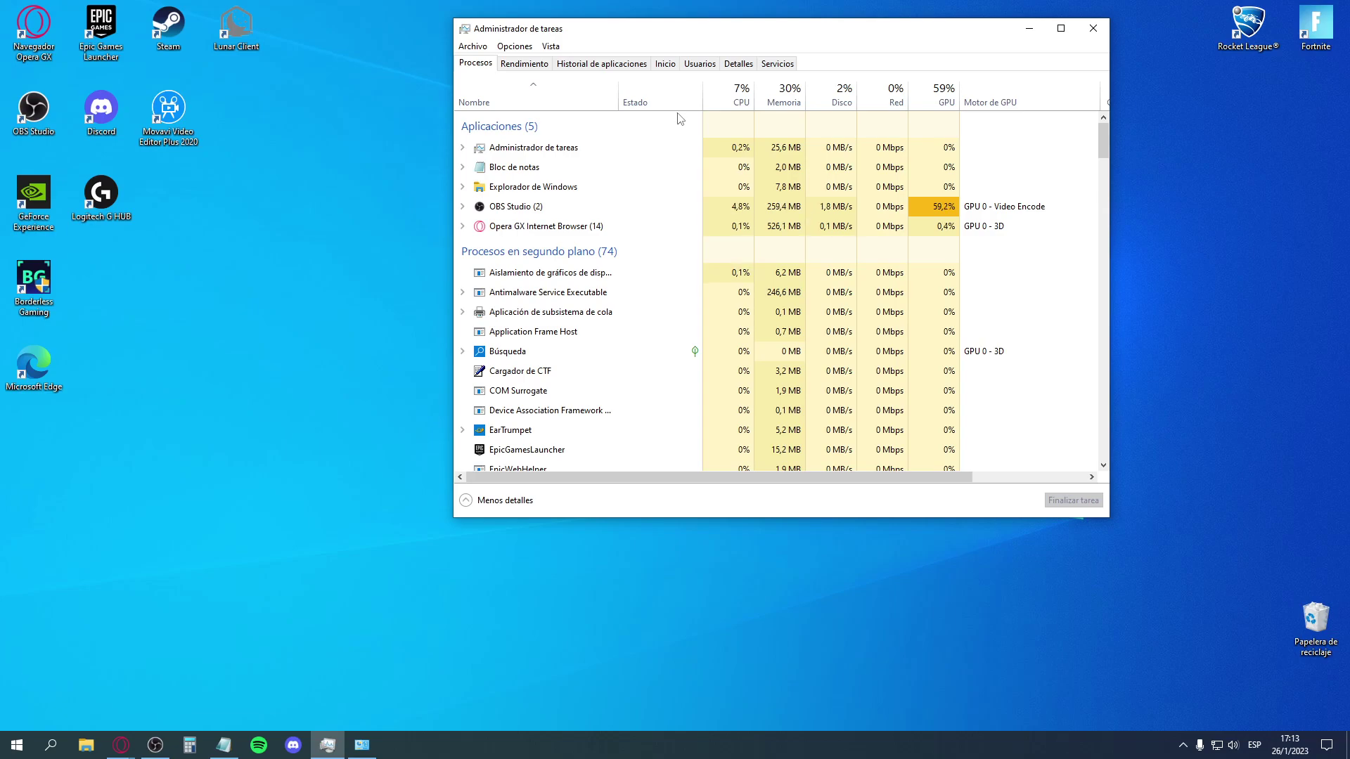
key(alt+Tab)
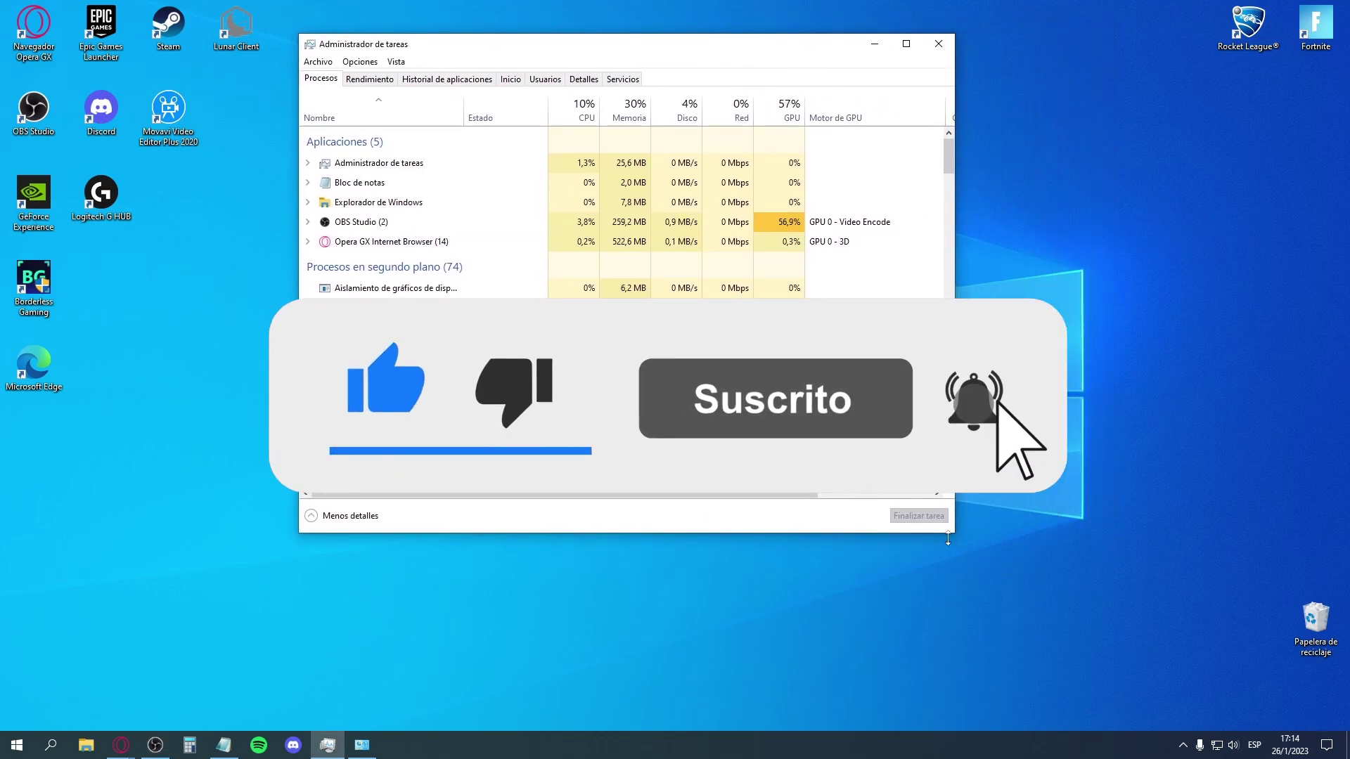
drag(948, 539, 948, 670)
drag(956, 583, 1234, 584)
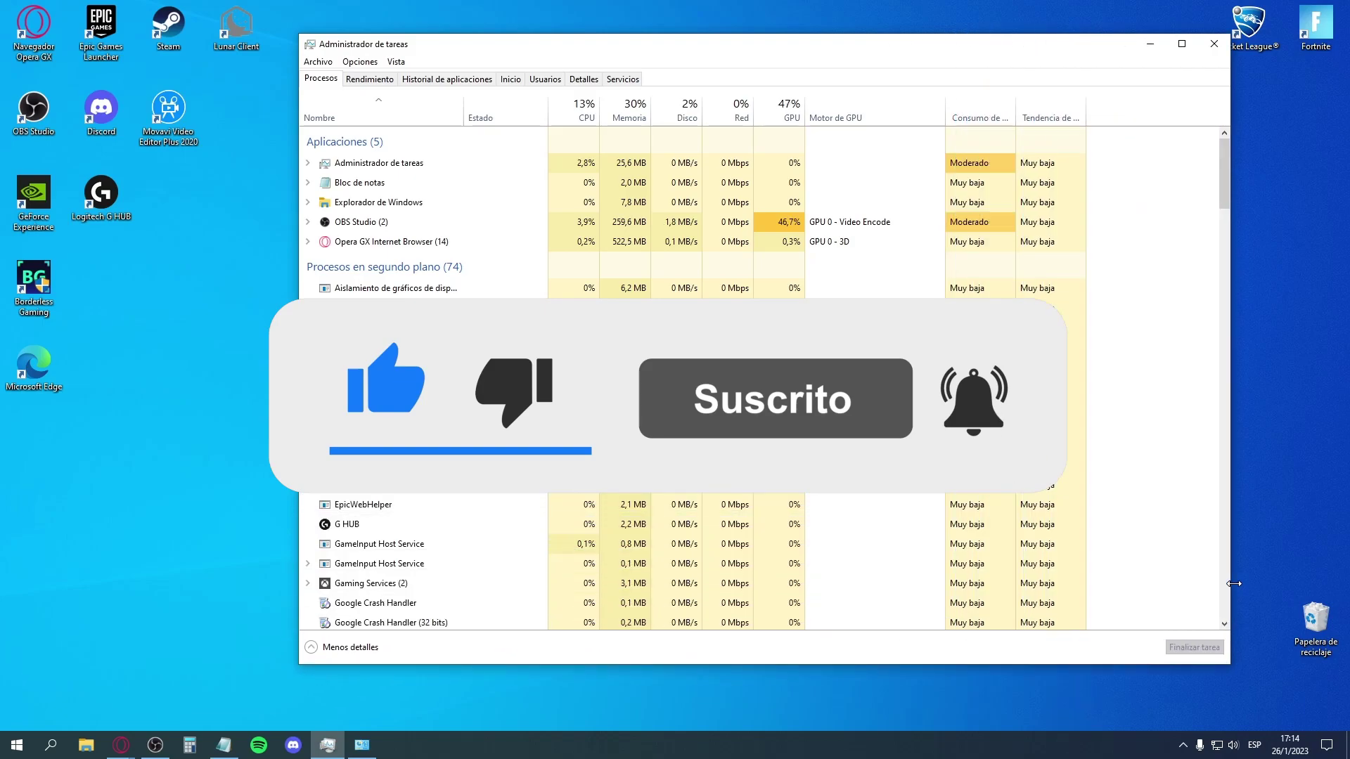
drag(1025, 49, 911, 73)
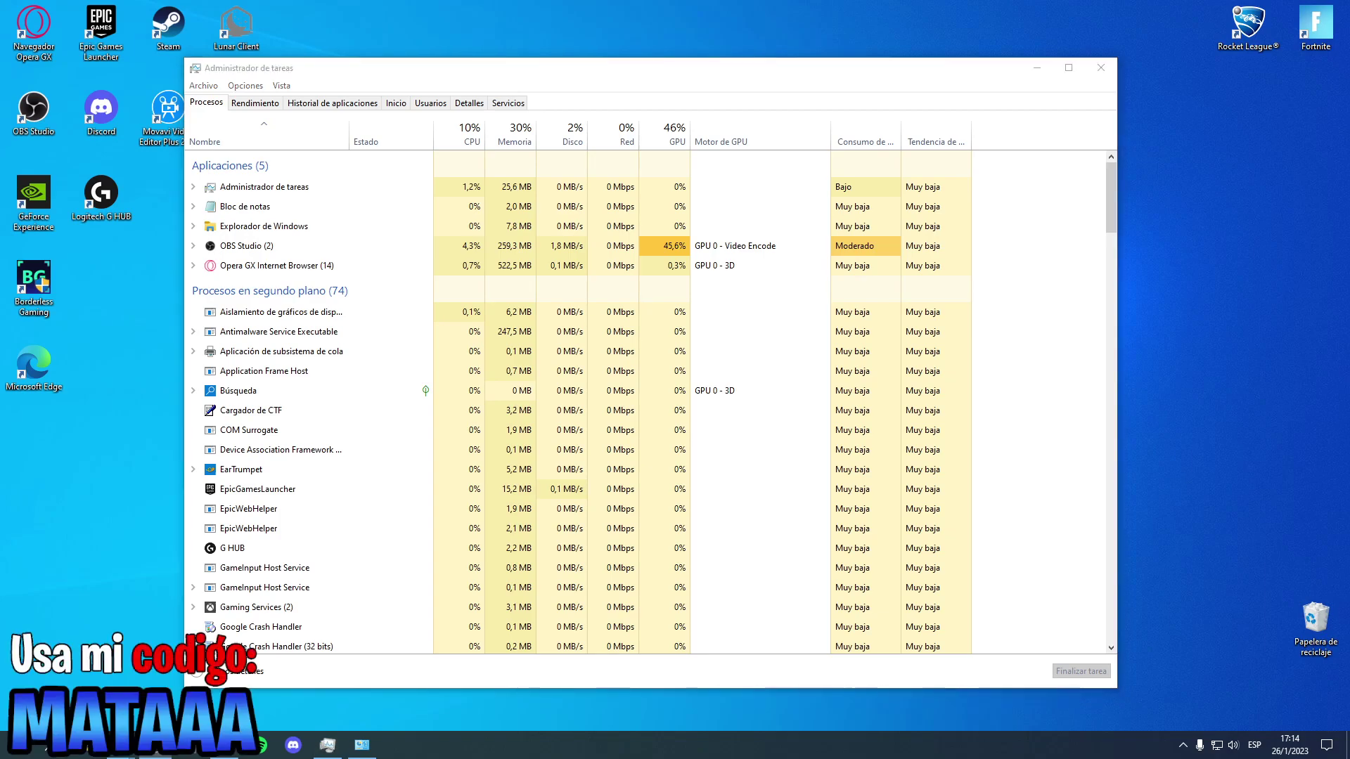